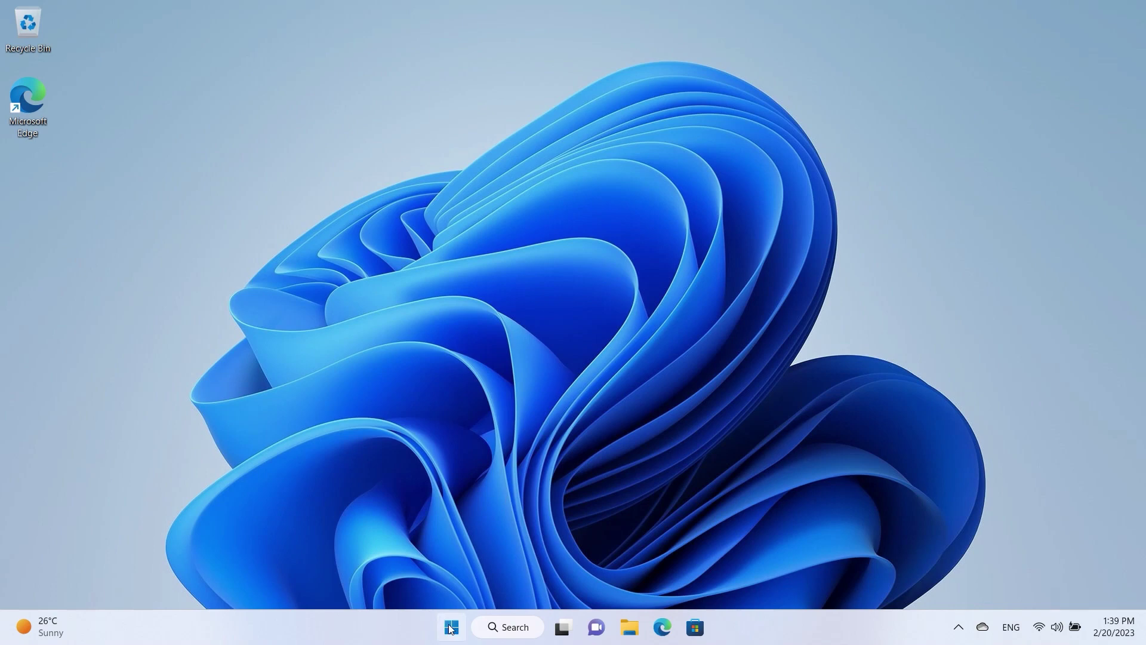
Uninstall Dell SupportAssist from Control Panel's Programs and Features list
left_click(450, 628)
type("control panel")
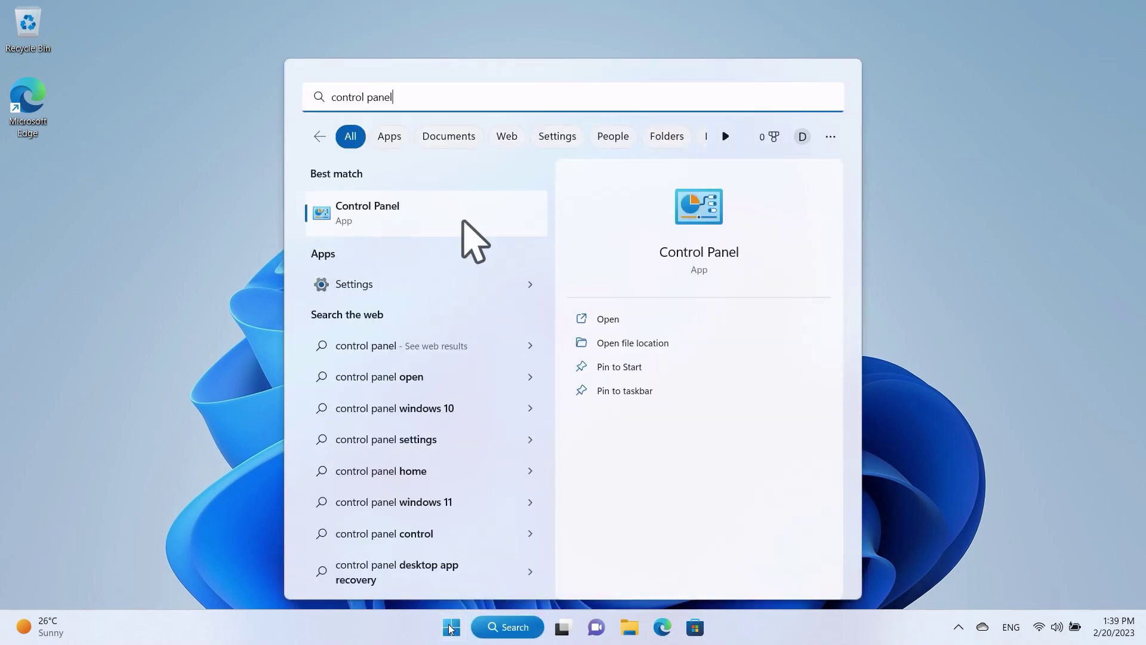
left_click(464, 221)
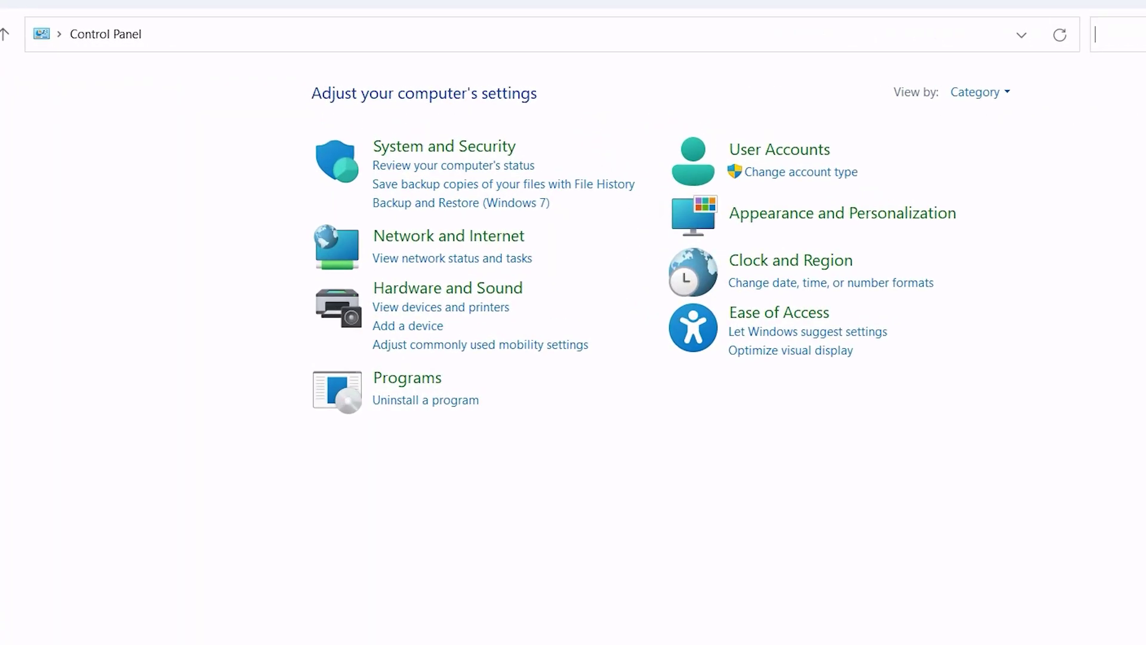
left_click(432, 394)
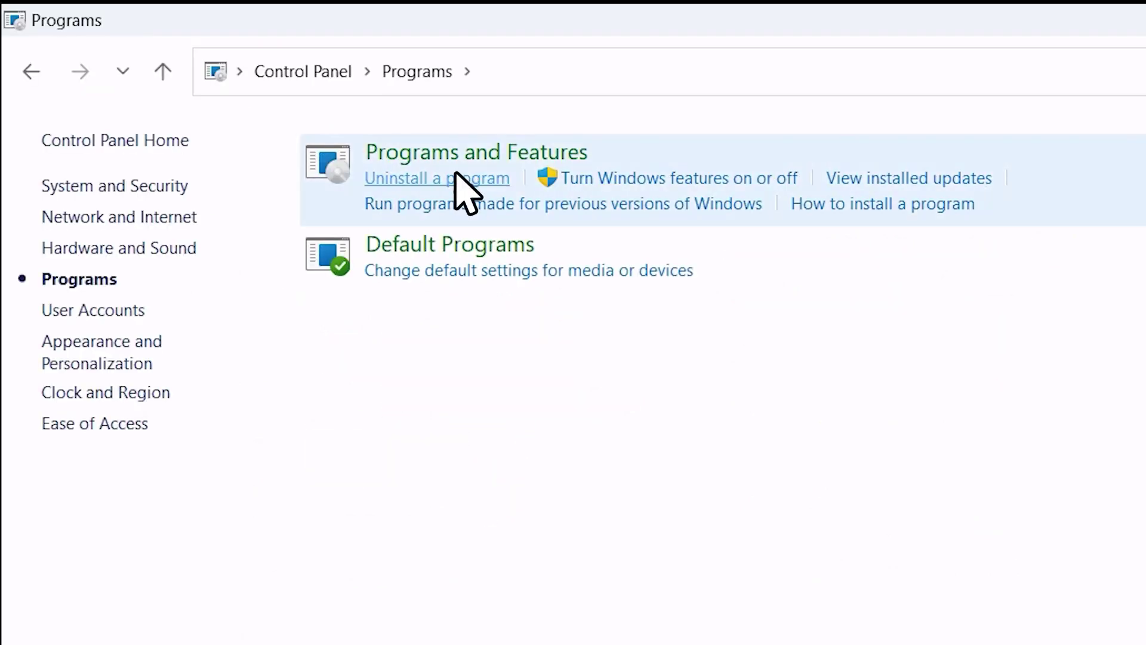
left_click(457, 177)
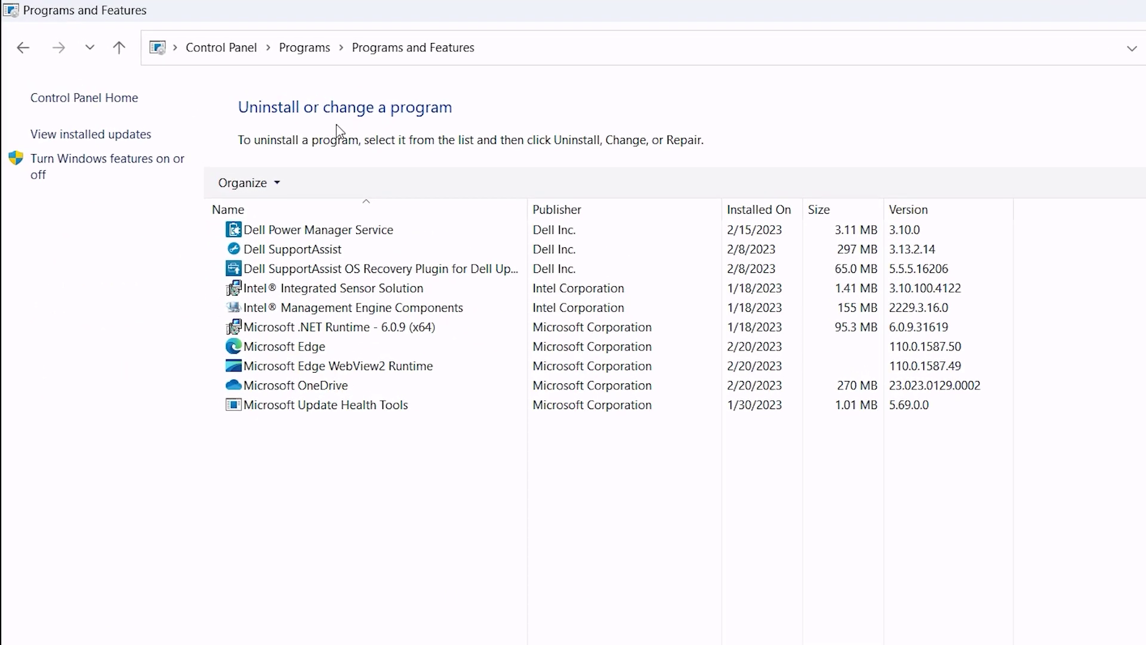
left_click(294, 251)
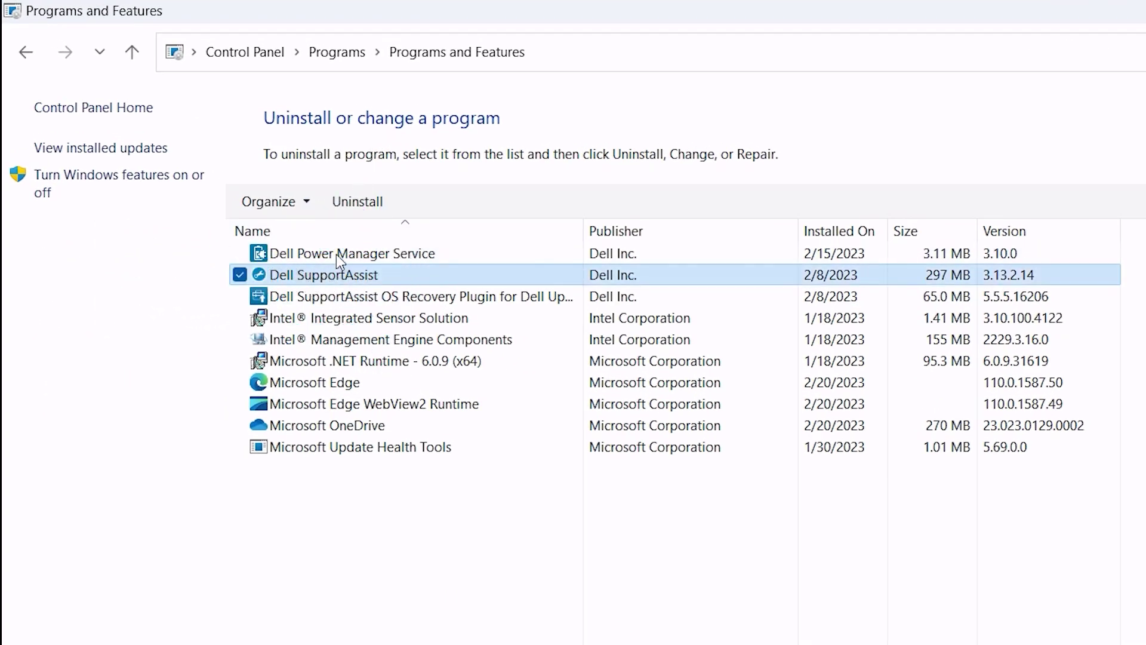
left_click(359, 203)
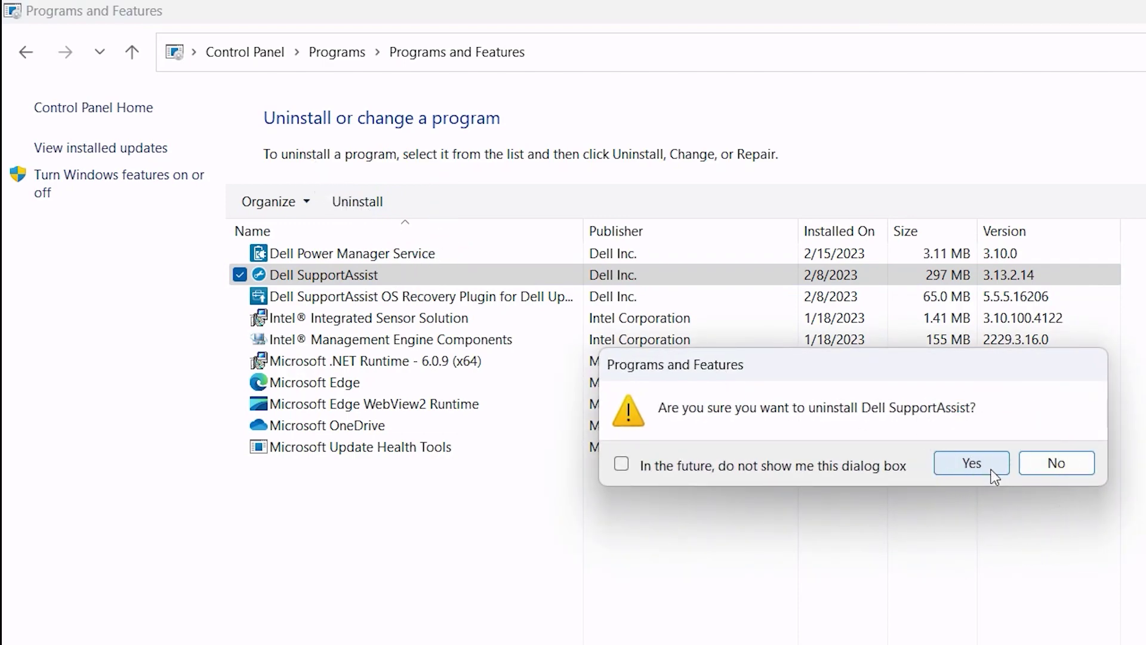
left_click(938, 466)
left_click(485, 493)
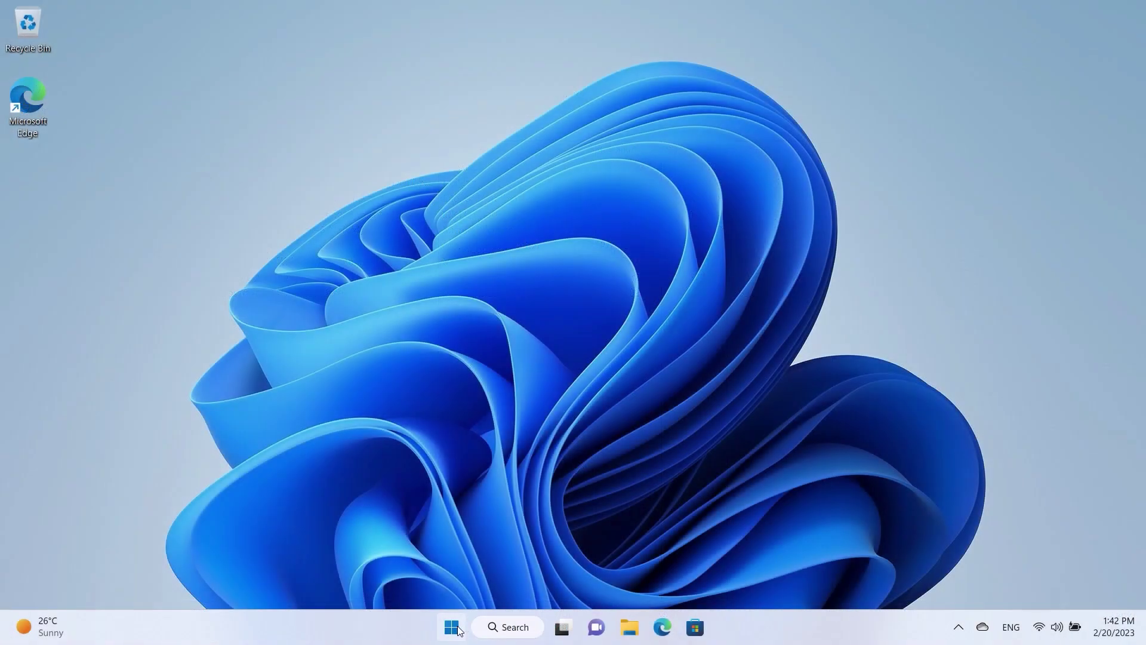
Restart the computer from the Start menu
key("super")
left_click(758, 575)
left_click(751, 546)
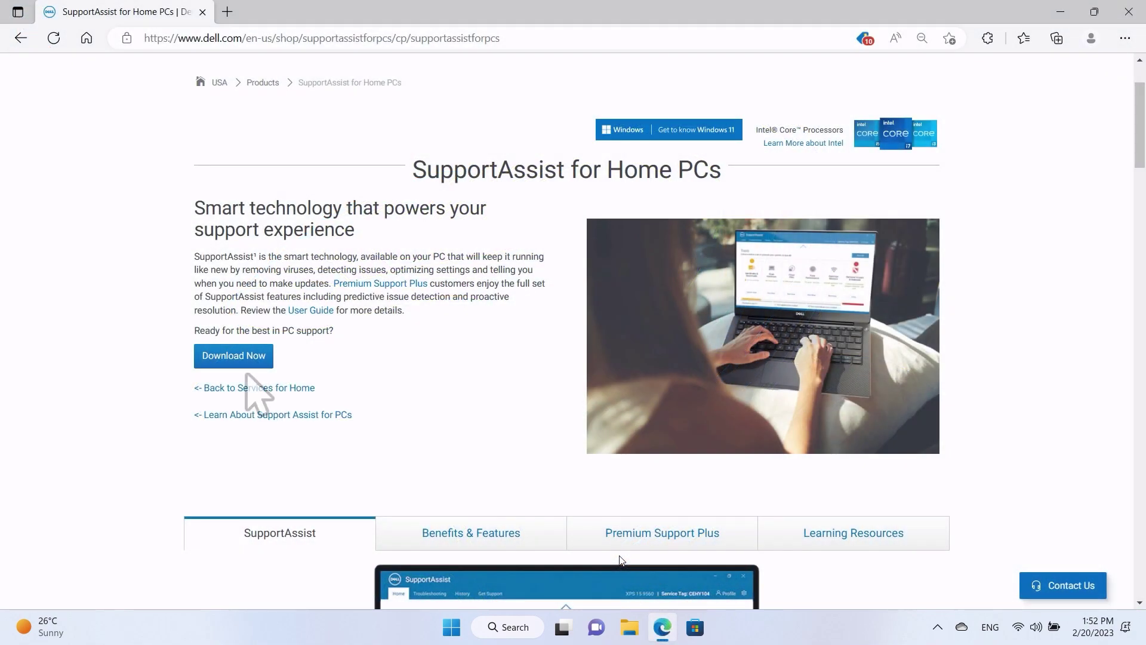
Download and run SupportAssistInstaller.exe, approve it, and launch the installed SupportAssist app
left_click(234, 357)
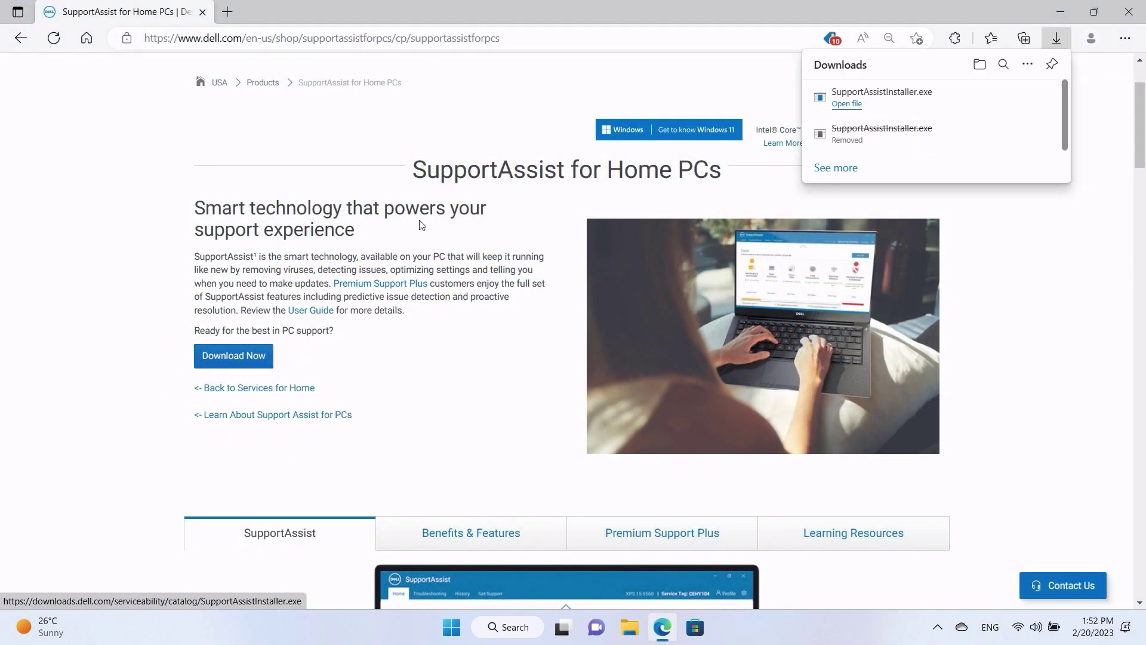
left_click(854, 105)
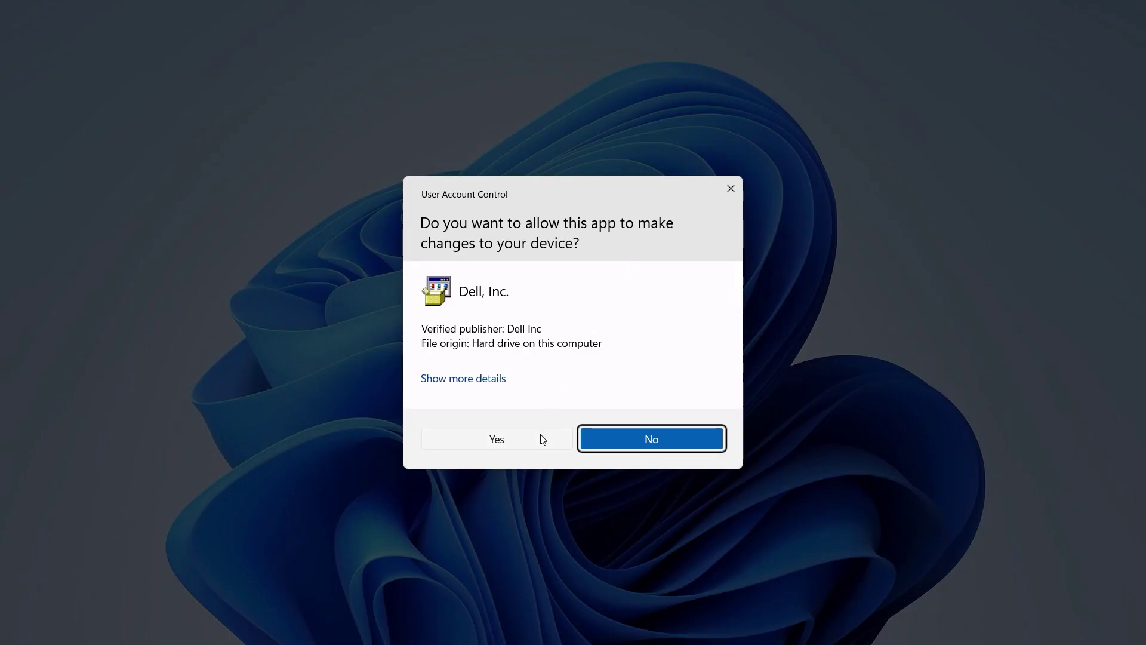
left_click(540, 440)
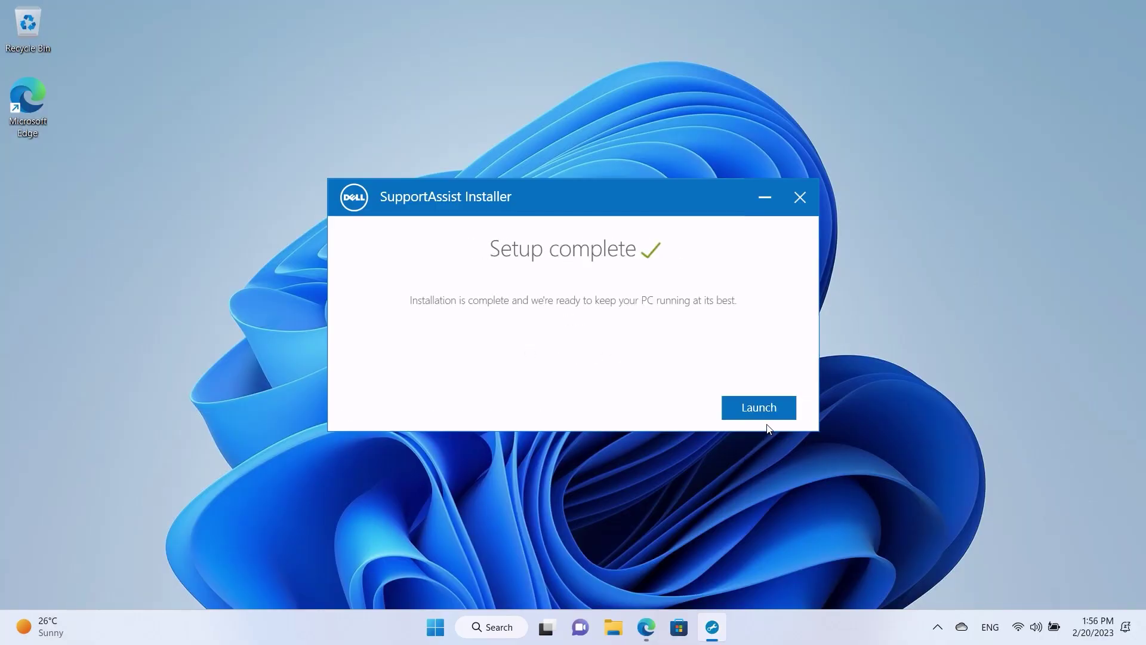
left_click(768, 415)
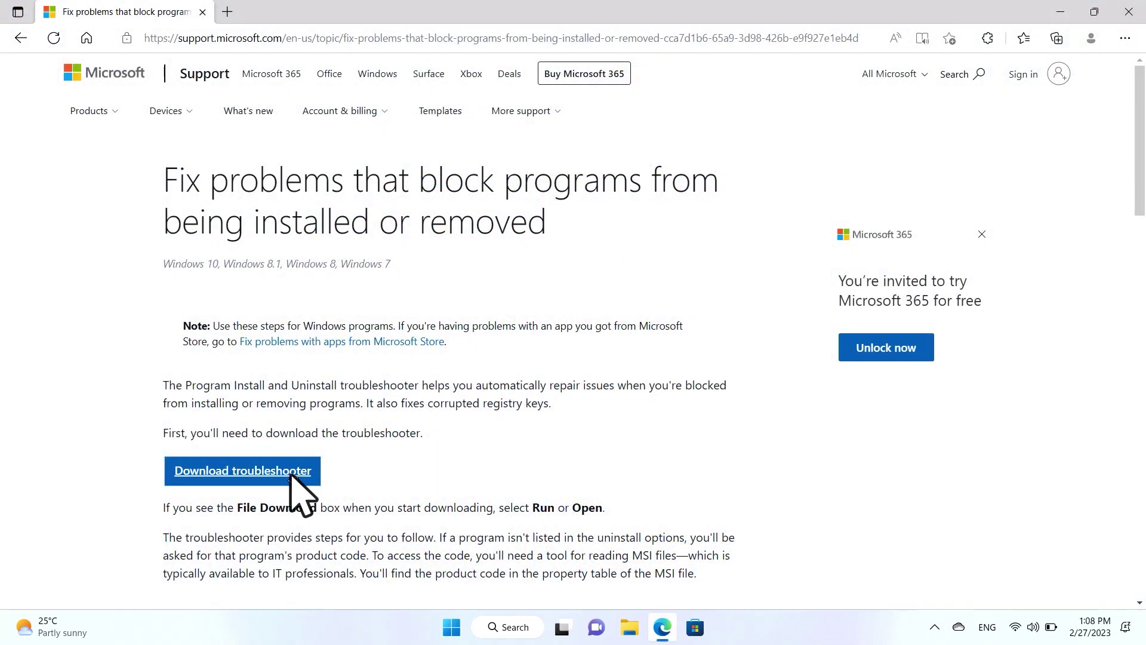
Download the Program Install and Uninstall troubleshooter, open it, and start it
left_click(292, 475)
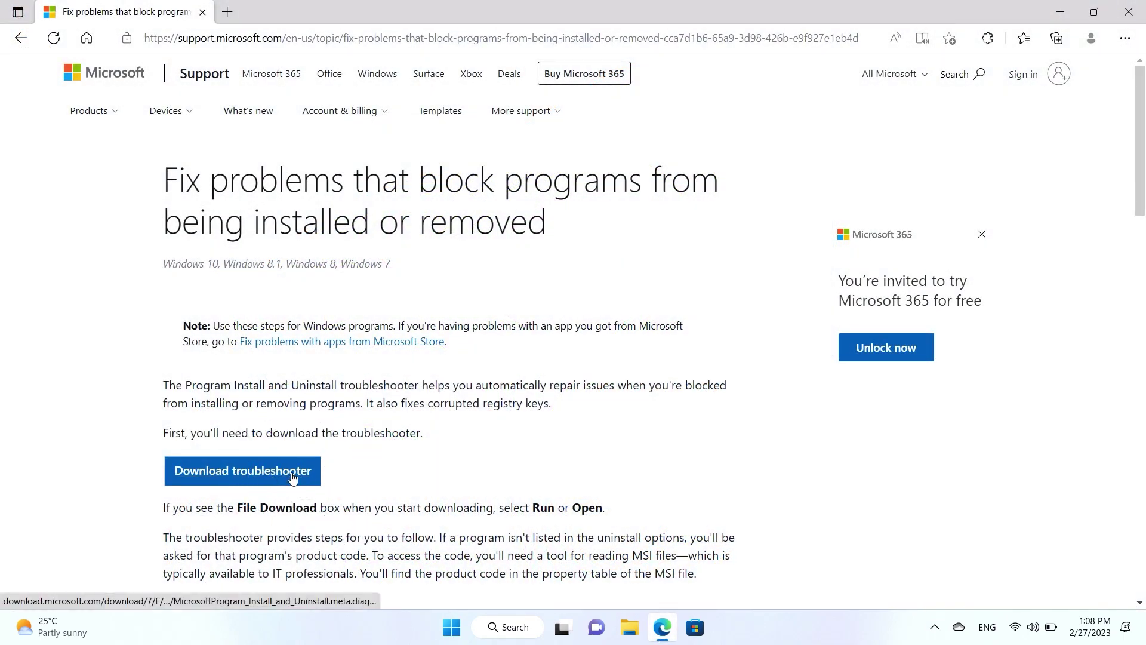
left_click(847, 106)
left_click(694, 452)
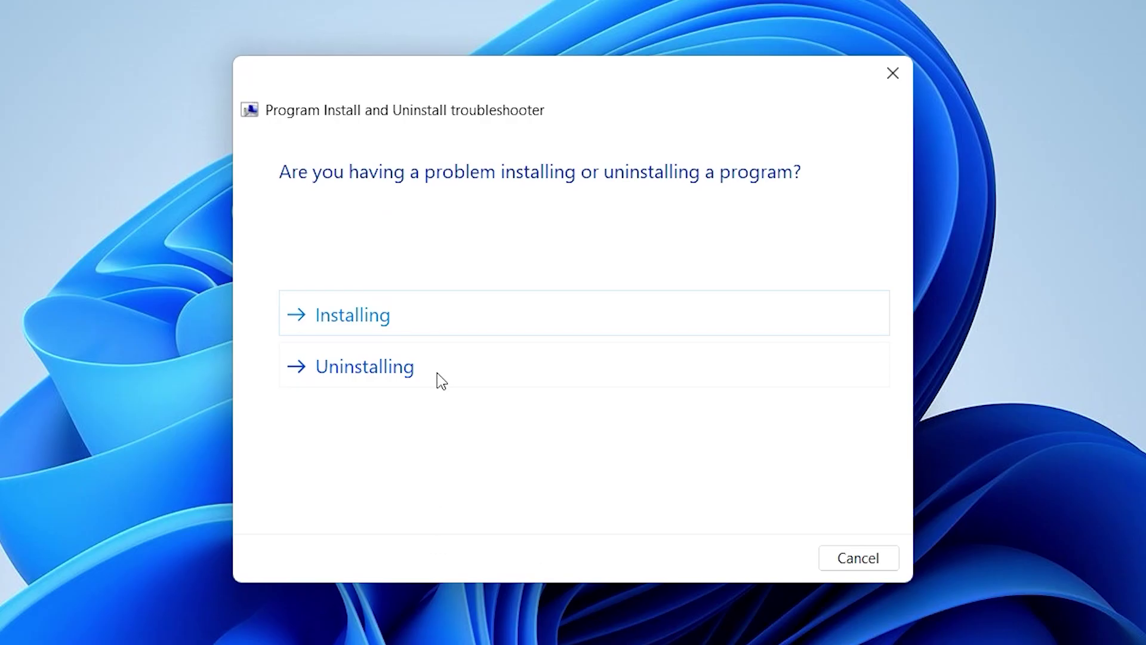
Have the troubleshooter uninstall and clean up Dell SupportAssist, close it, and open the power menu
left_click(438, 374)
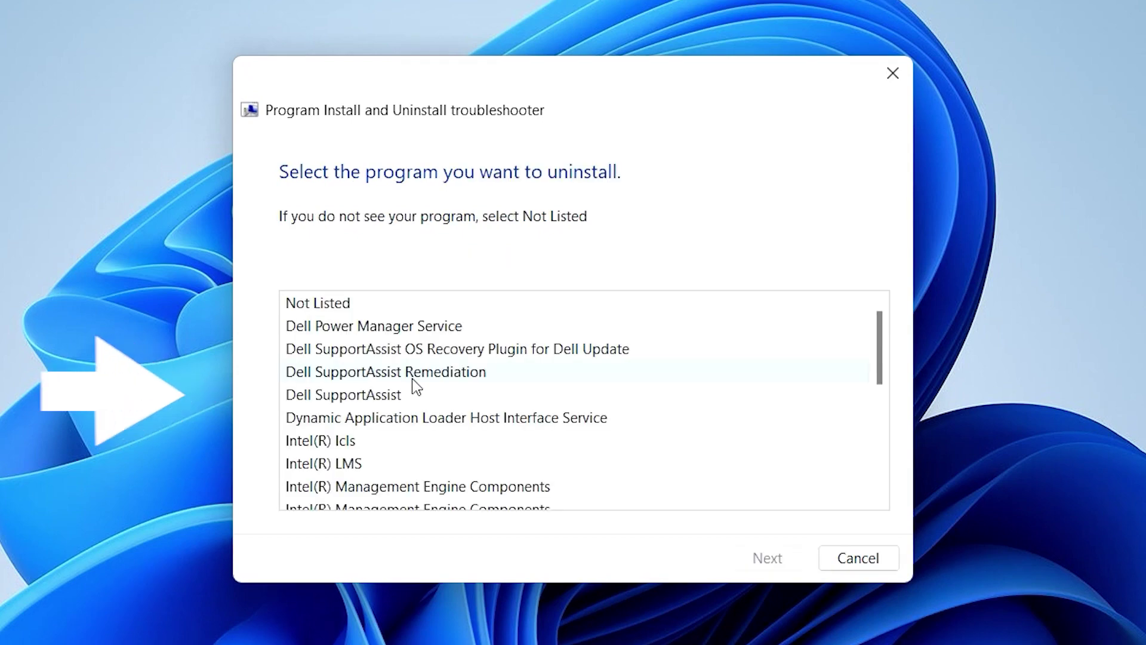
left_click(379, 395)
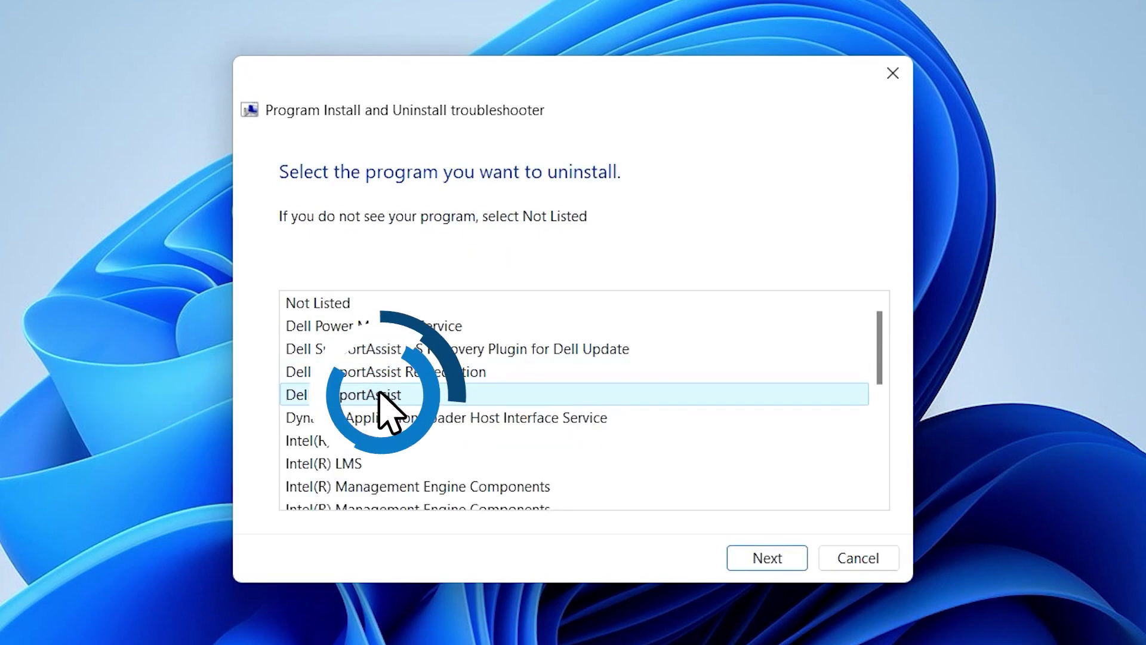
left_click(781, 562)
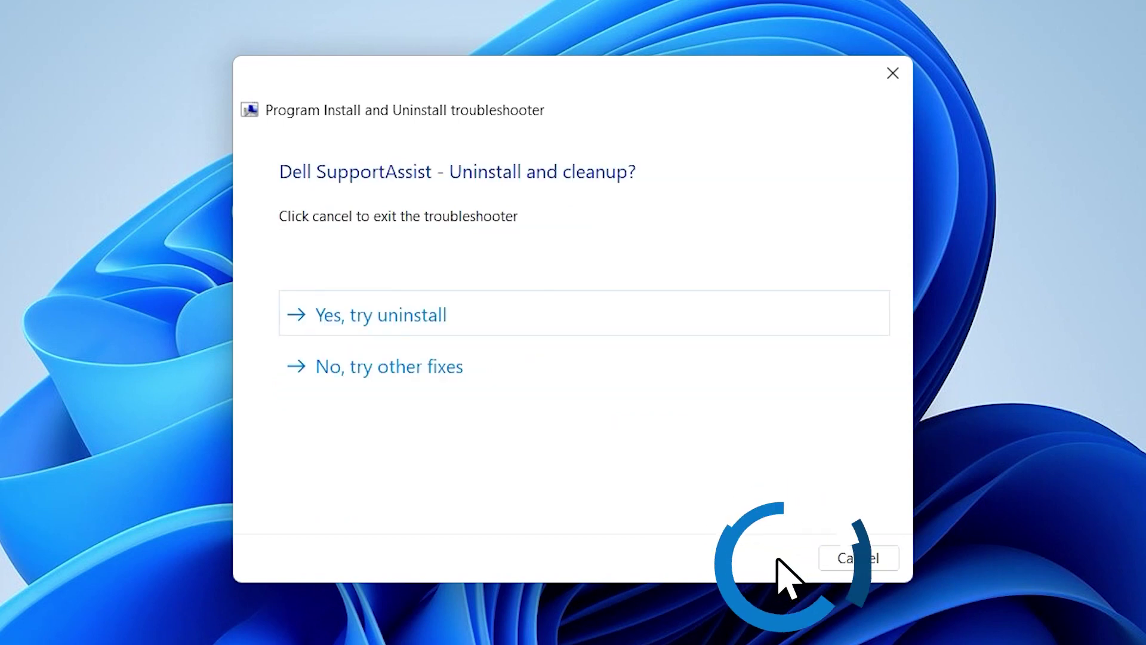
left_click(471, 316)
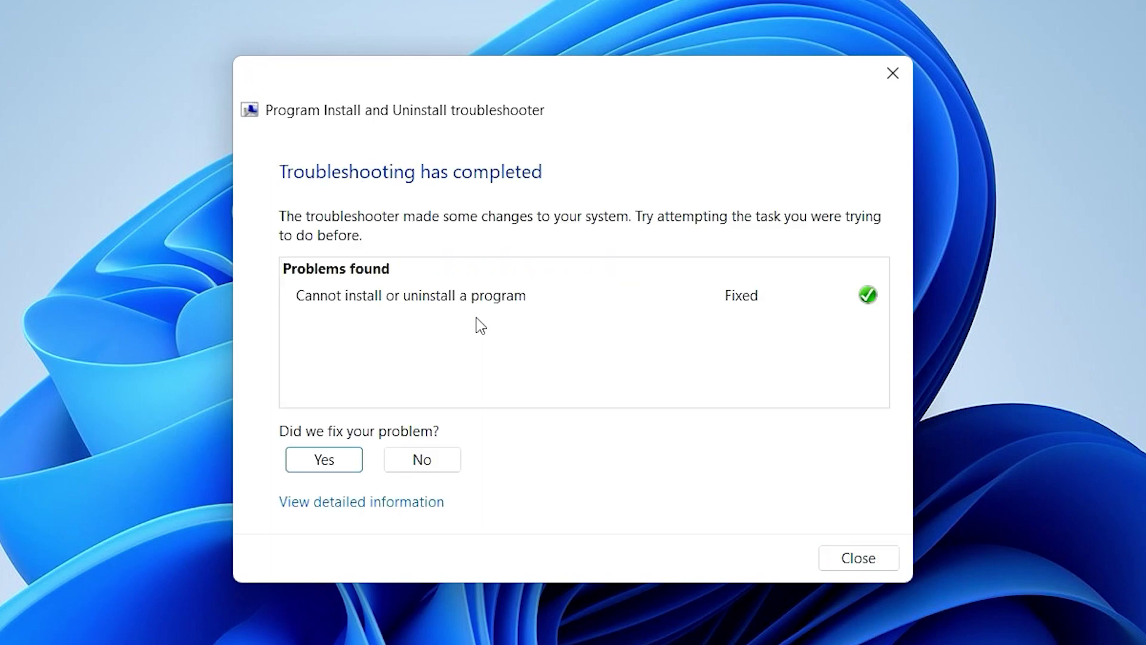
left_click(332, 463)
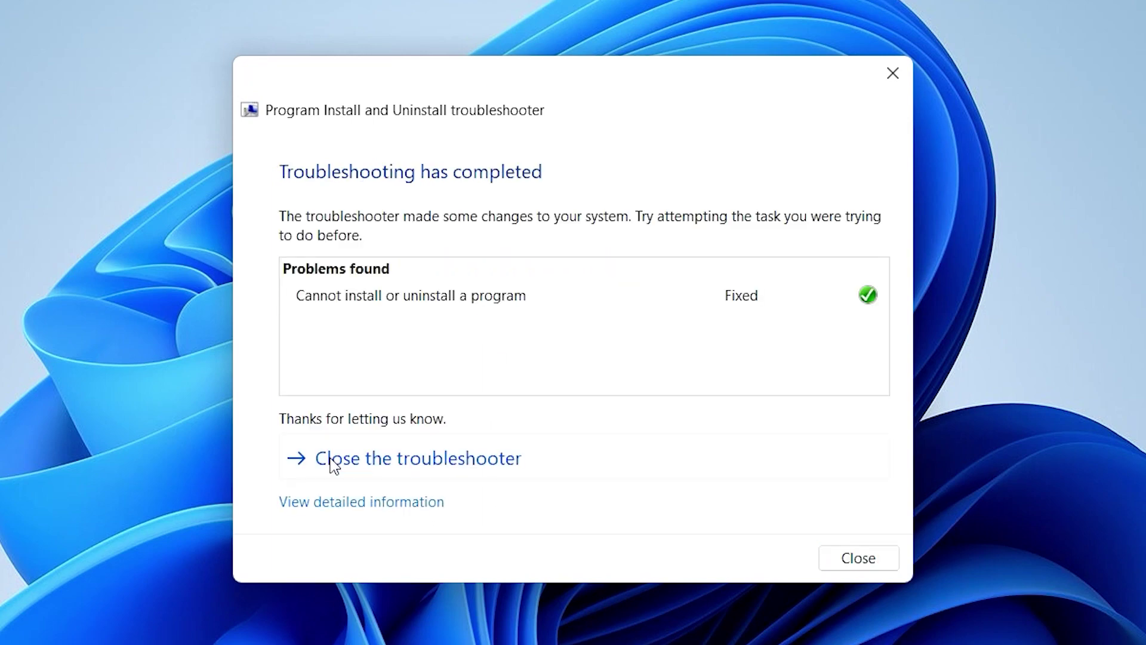
left_click(524, 464)
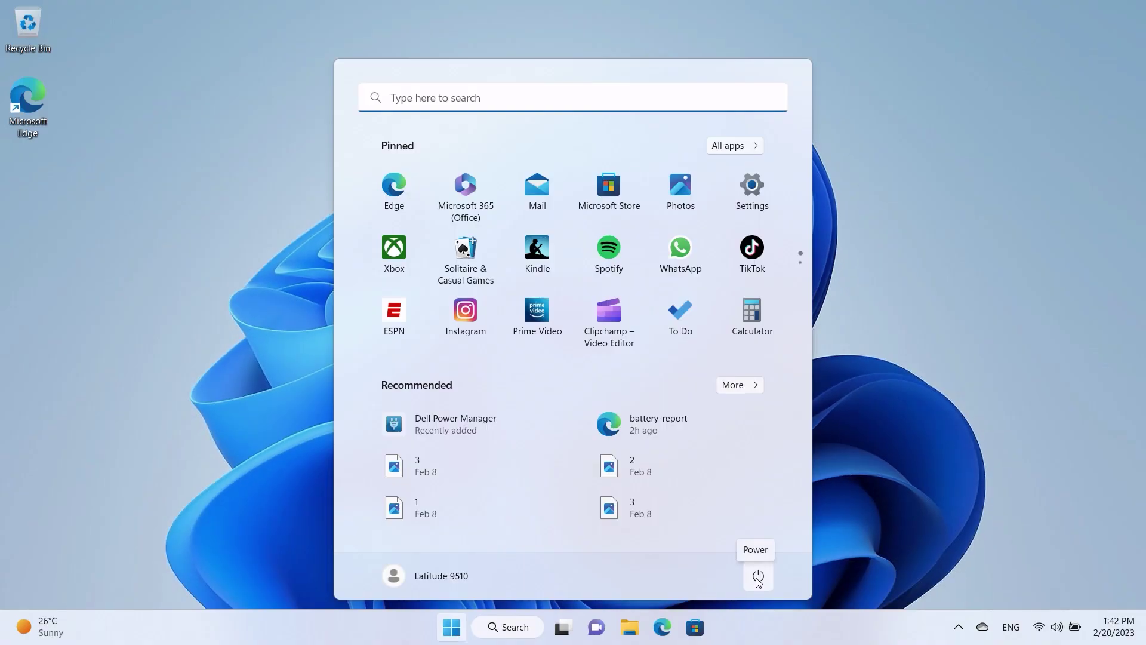
left_click(758, 575)
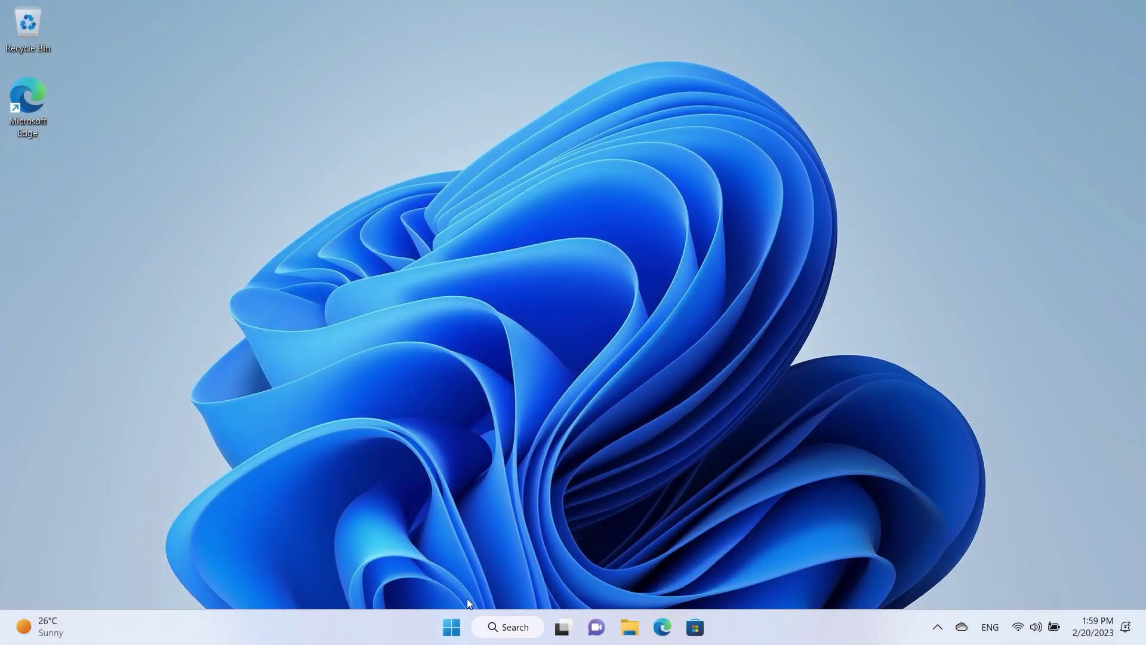
Open services.msc and scroll down the Services (Local) list to check for leftover services
left_click(452, 625)
type("services")
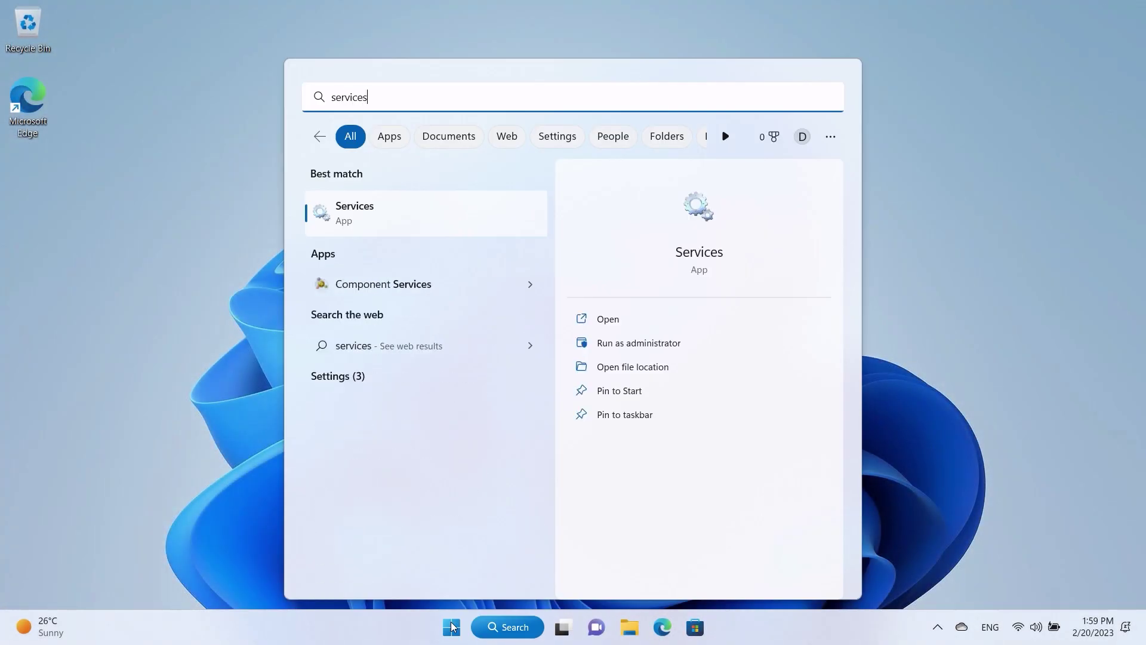
type(".msc")
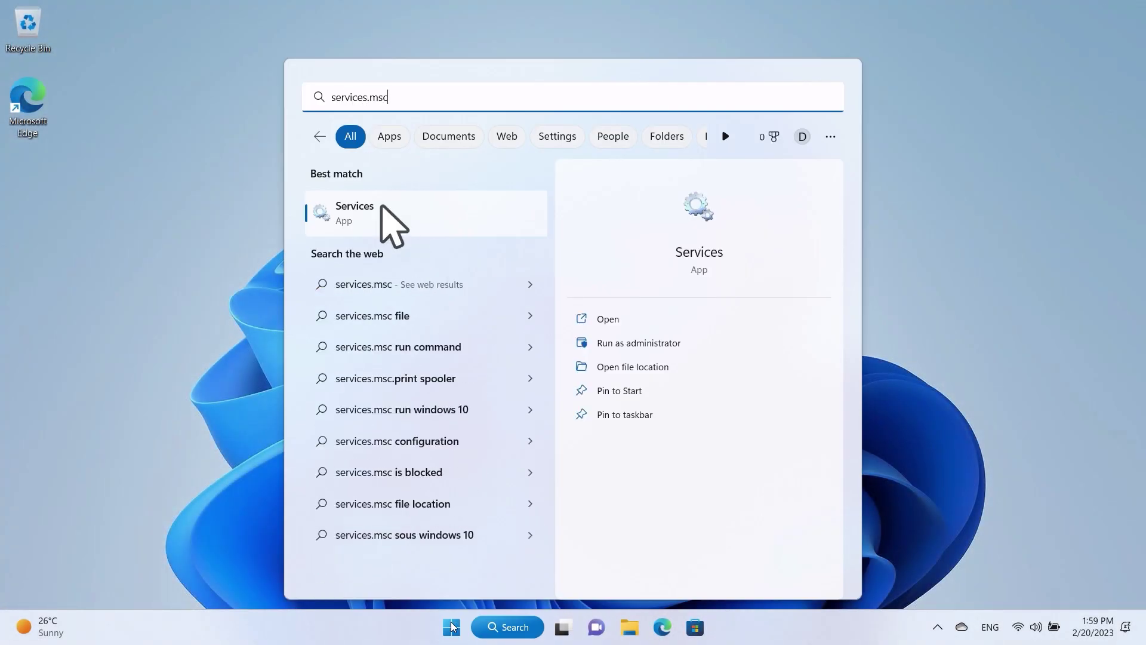
left_click(382, 209)
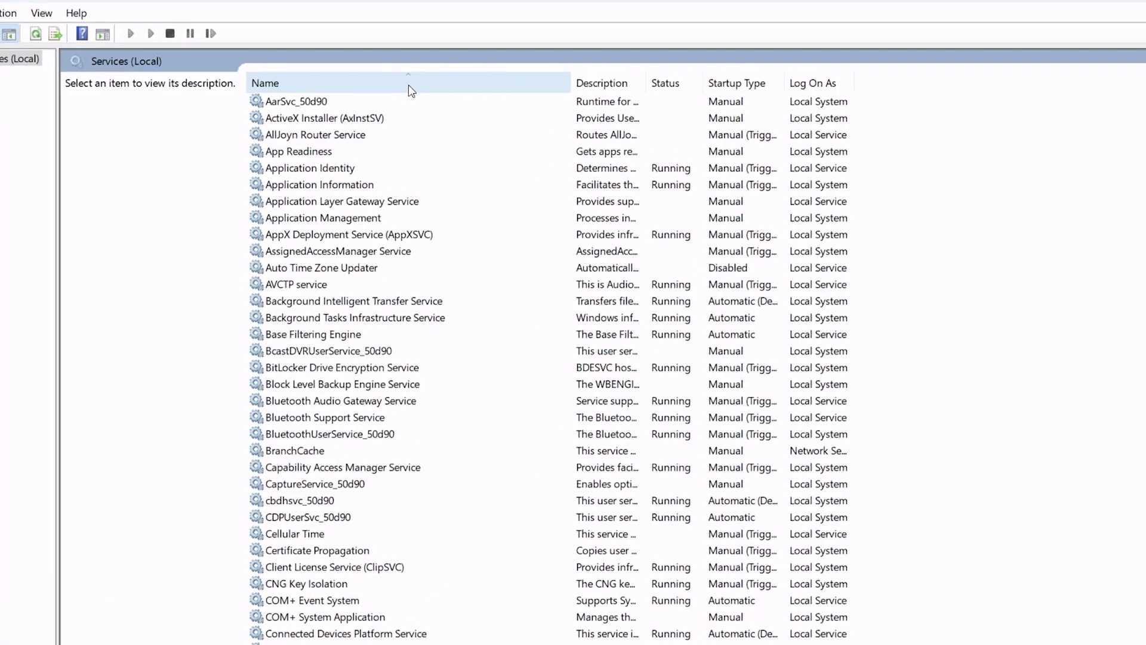
scroll(366, 466, "down", 11)
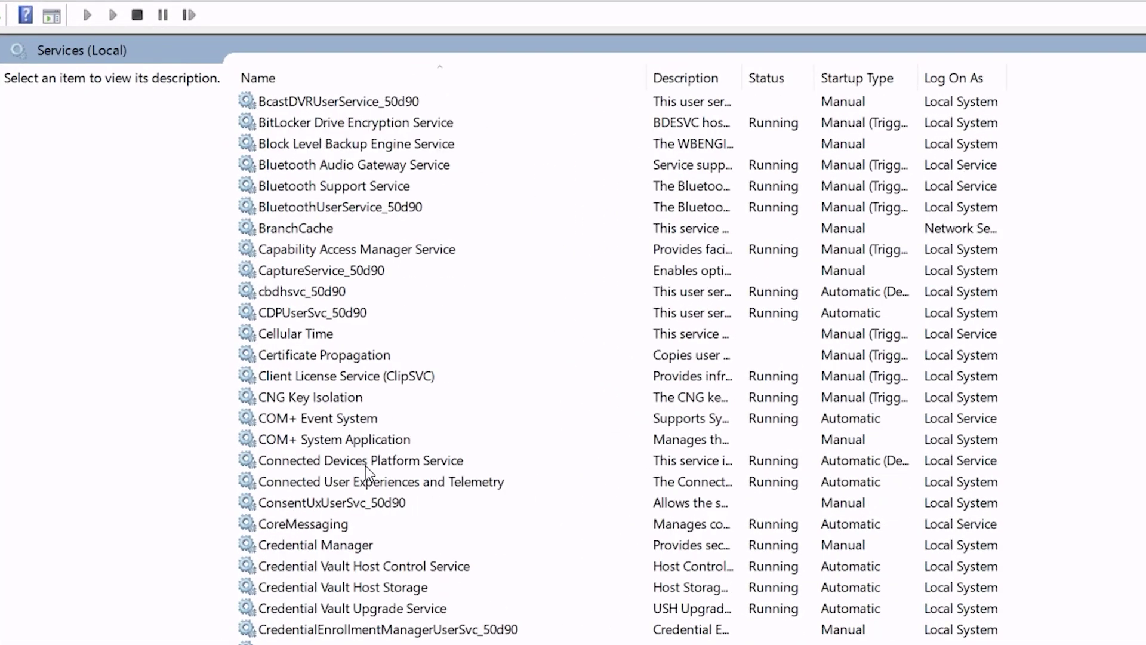
scroll(366, 466, "down", 1)
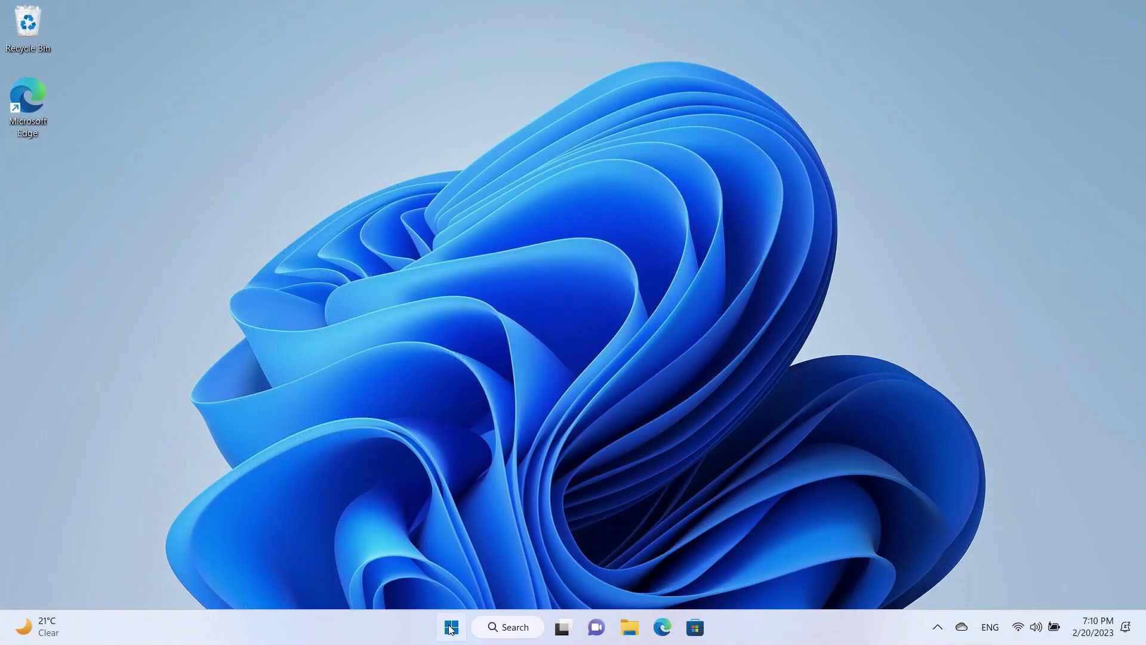
Open a maximized Command Prompt with administrator rights
left_click(451, 626)
type("cmd")
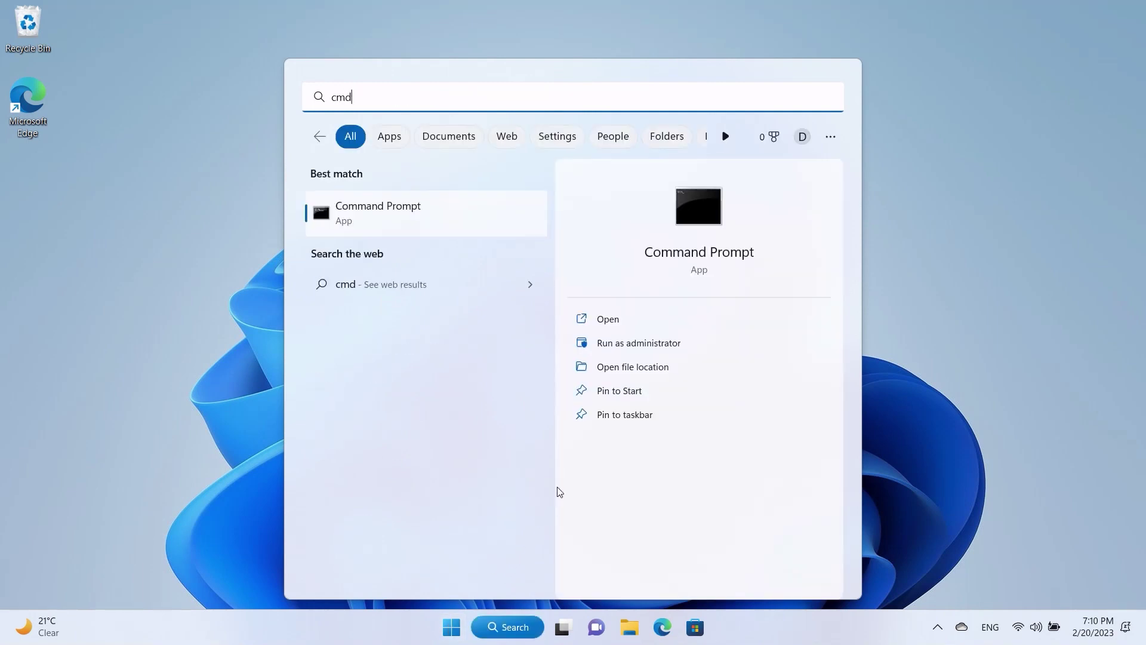
left_click(634, 345)
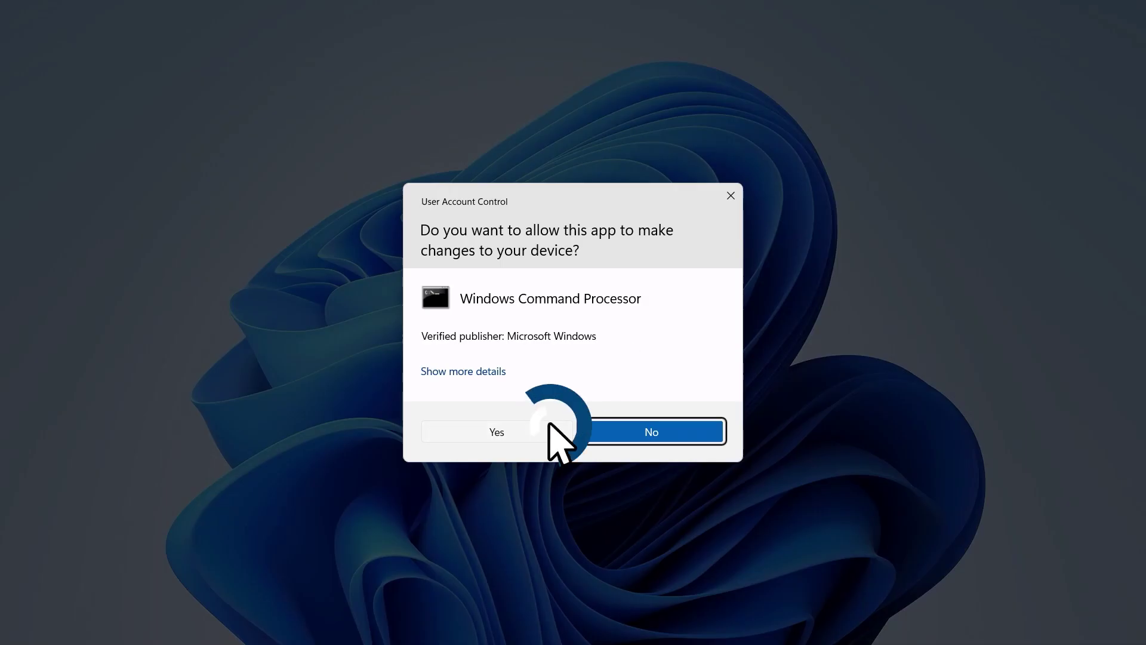
left_click(548, 425)
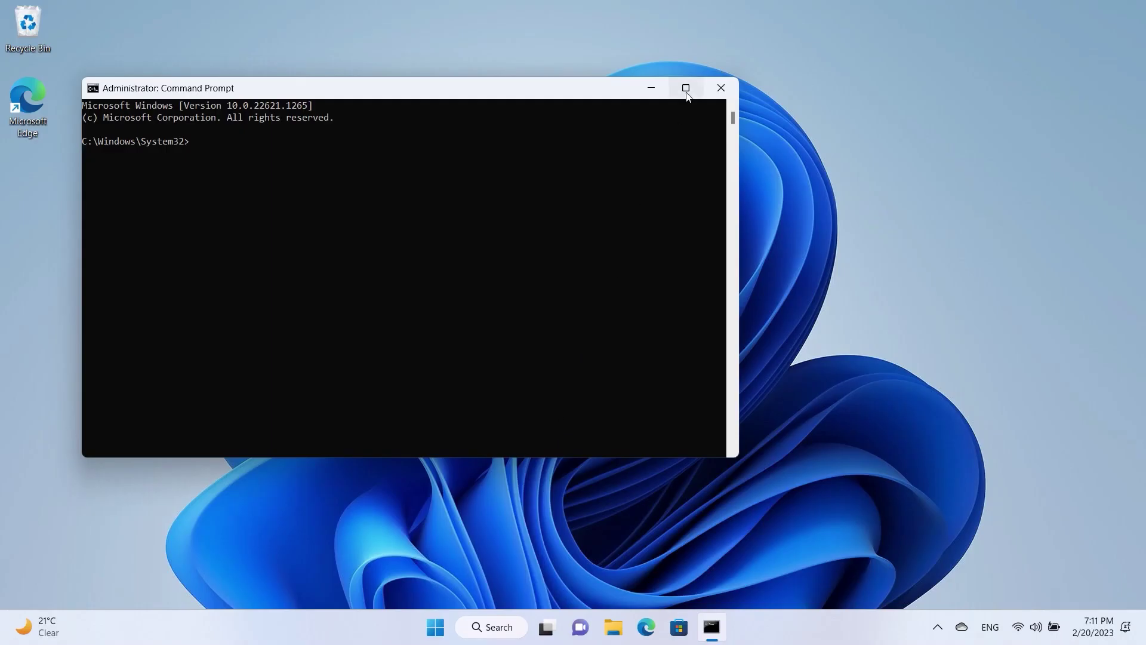
left_click(686, 90)
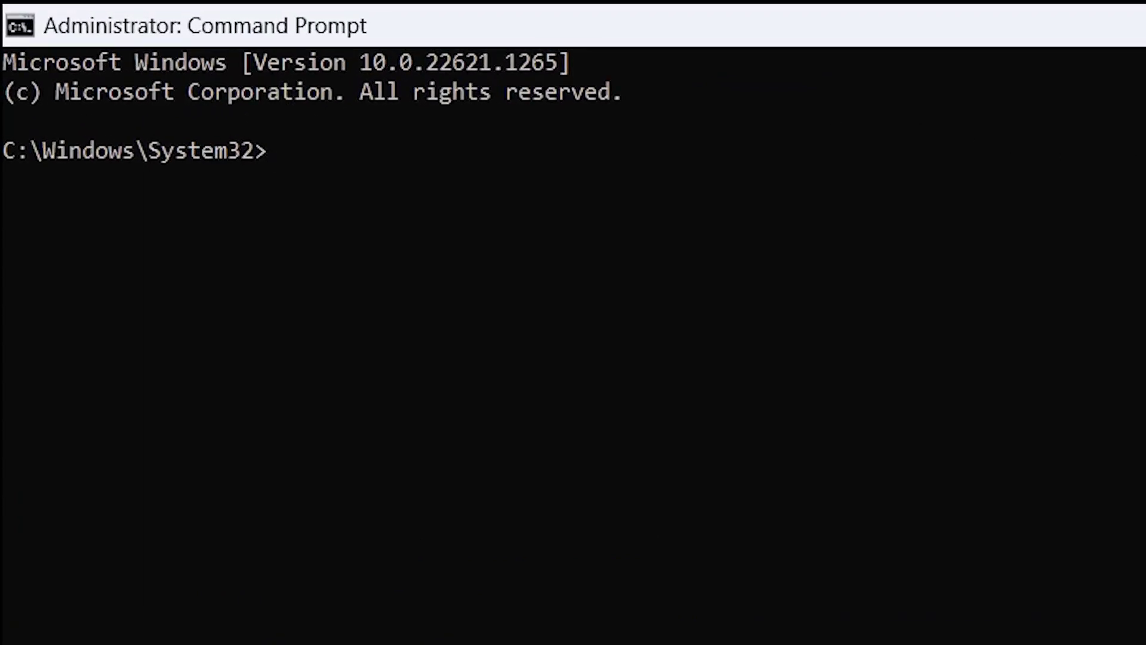
Run SC DELETE for SupportAssistAgent, DDVDataCollector, DDVRulesProcessor and DDVCollectorSvcApi
type("SC DELETE \"SupportAssistAgent")
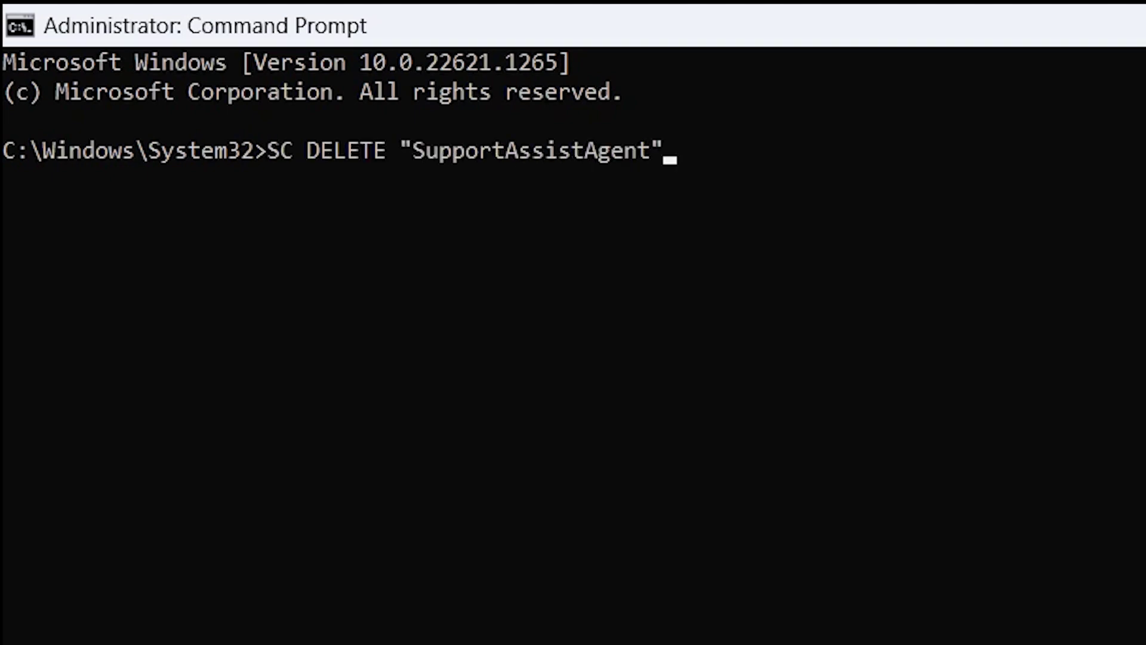
key("Return")
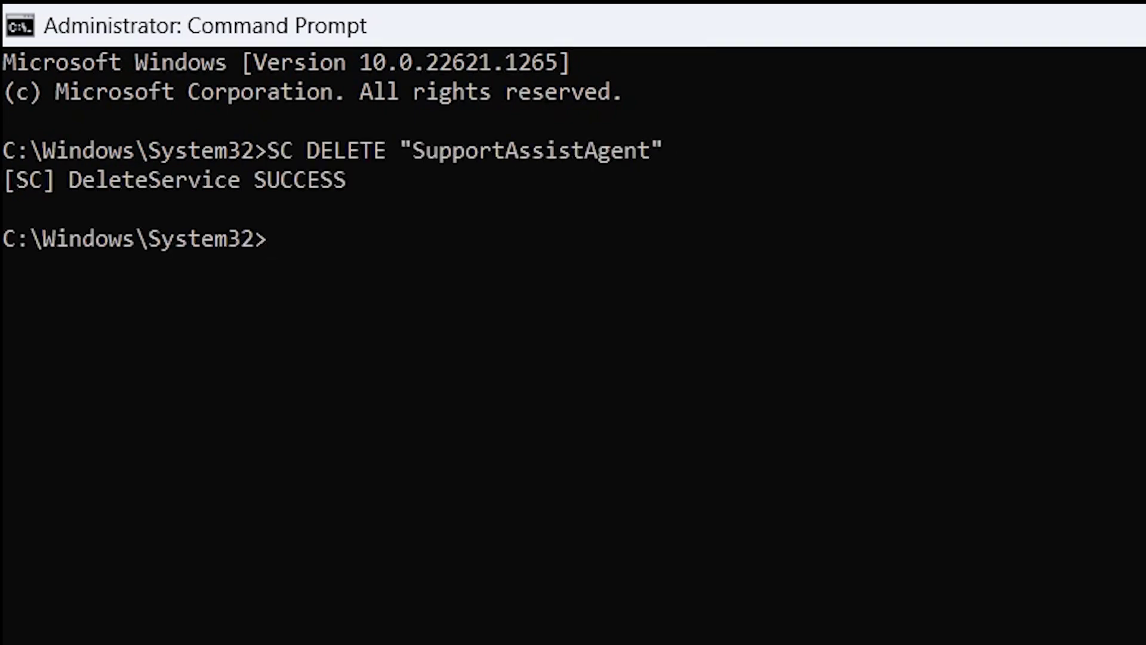
type("SC DELETE \"DDVD")
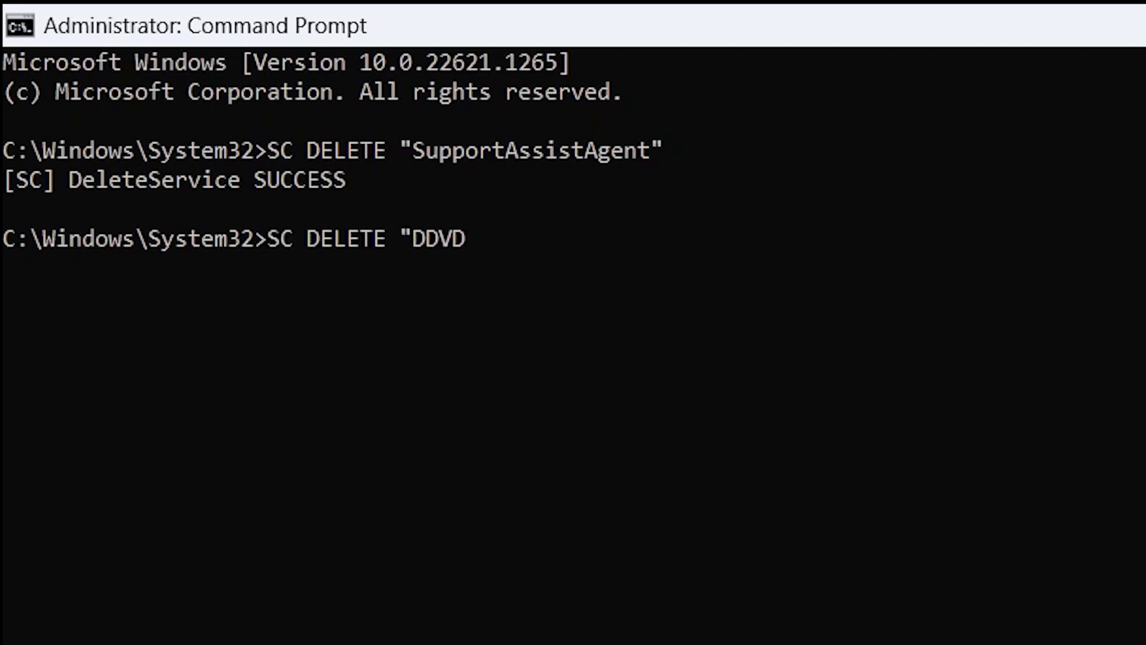
type("ataCollector\"")
key("Return")
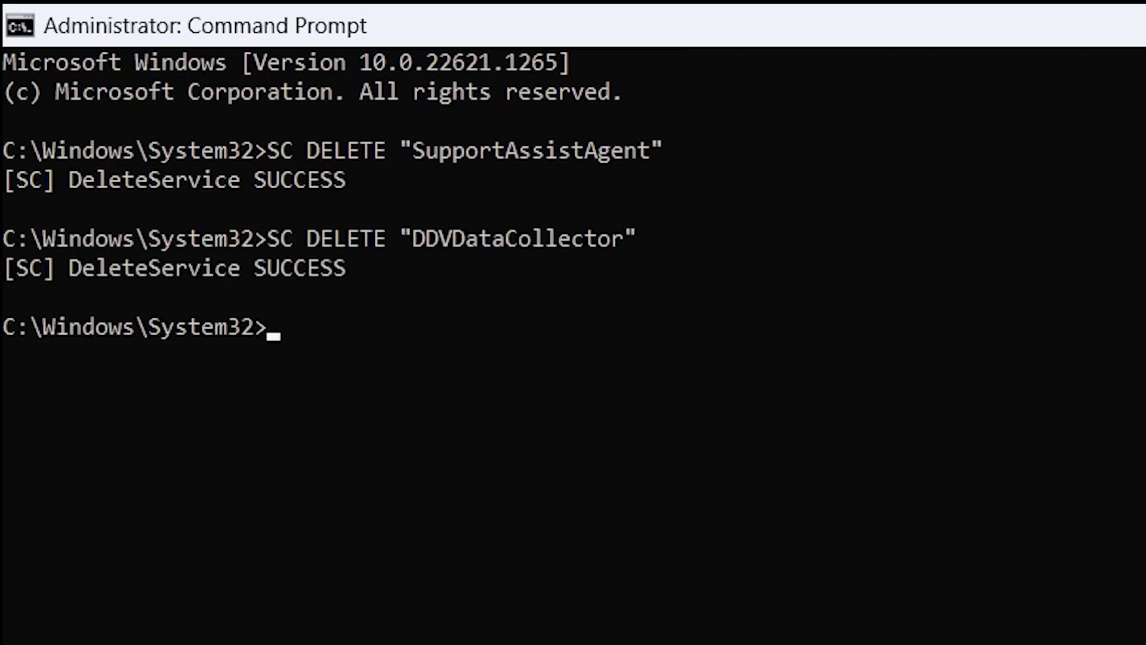
type("SC DELETE DDVRulesProcessor\"")
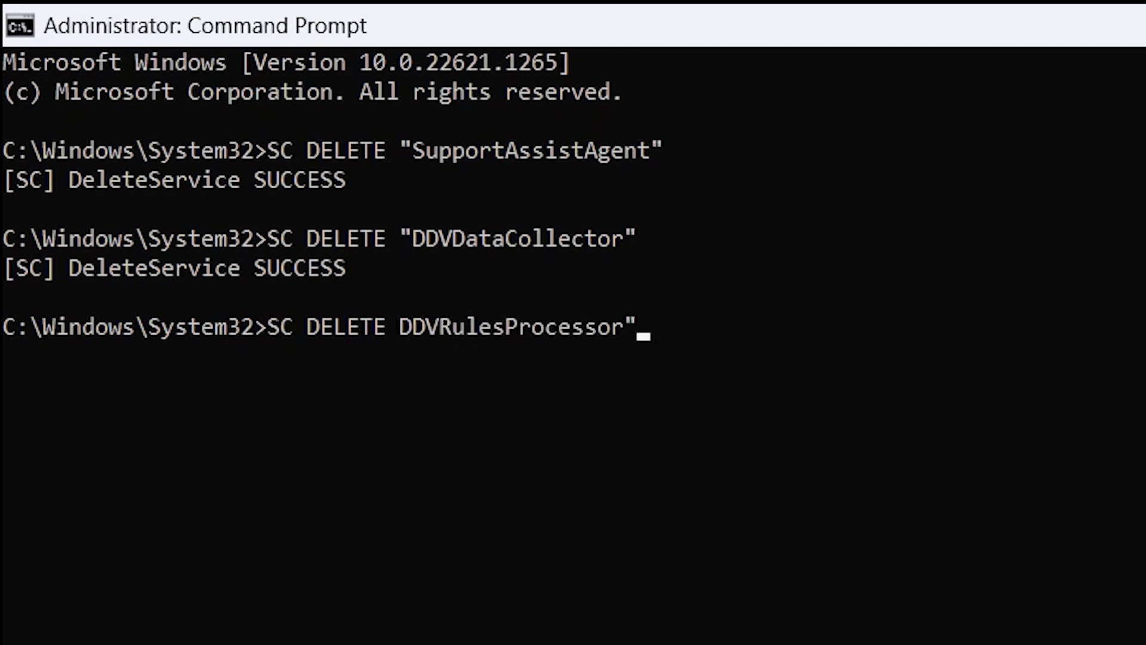
key("Return")
type("SC DELETE \"DDVColl")
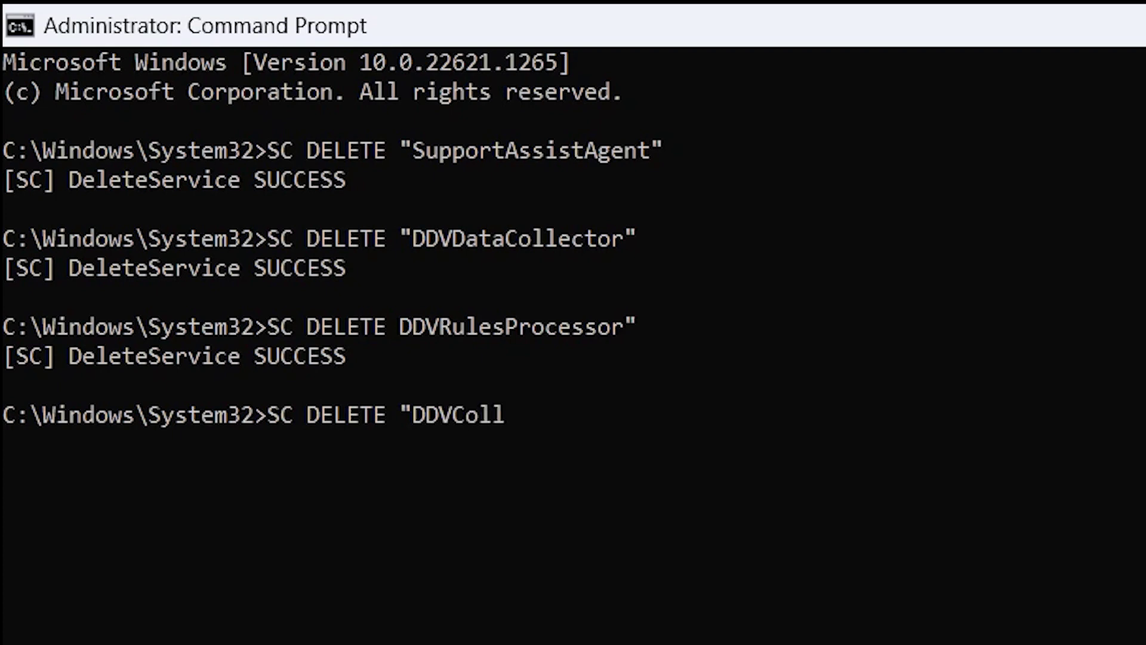
type("ectorSvcApi\"")
key("Return")
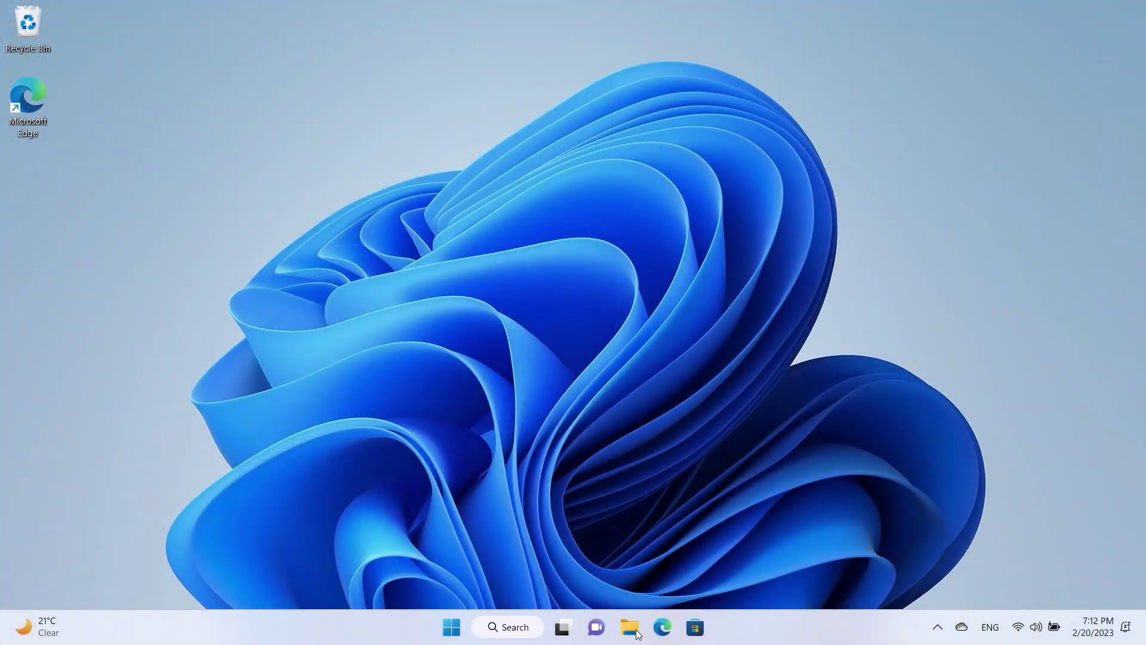
Go to C:\ProgramData\Dell in File Explorer and delete the SupportAssist folder
left_click(637, 634)
left_click(197, 499)
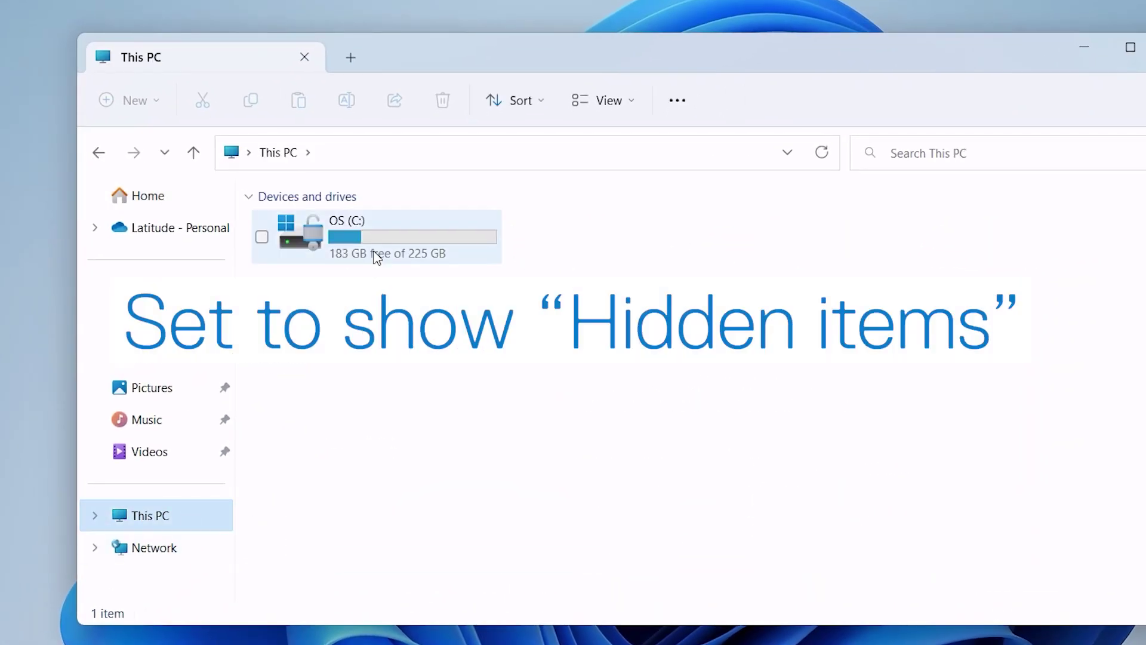
double_click(376, 257)
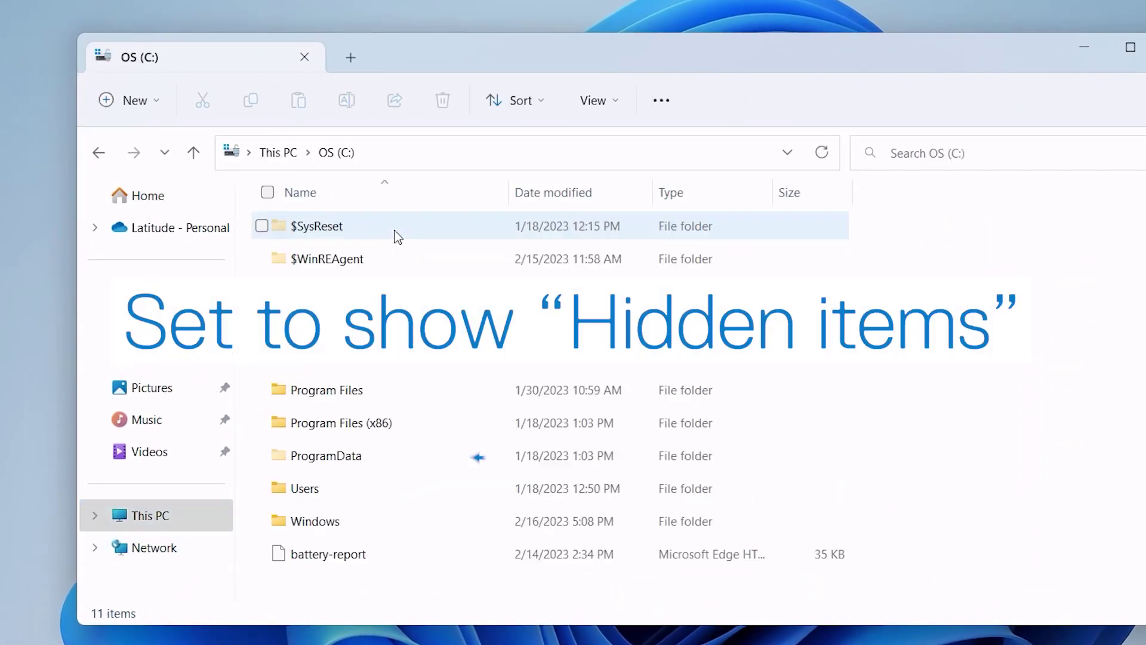
double_click(358, 458)
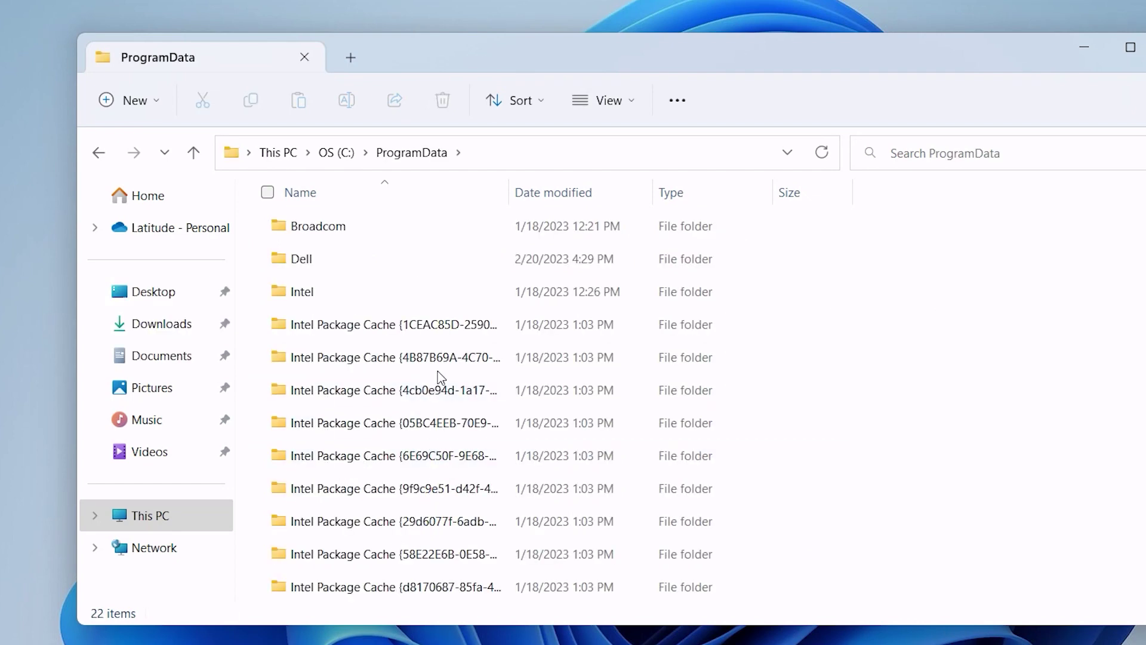
scroll(441, 378, "down", 5)
scroll(441, 378, "up", 5)
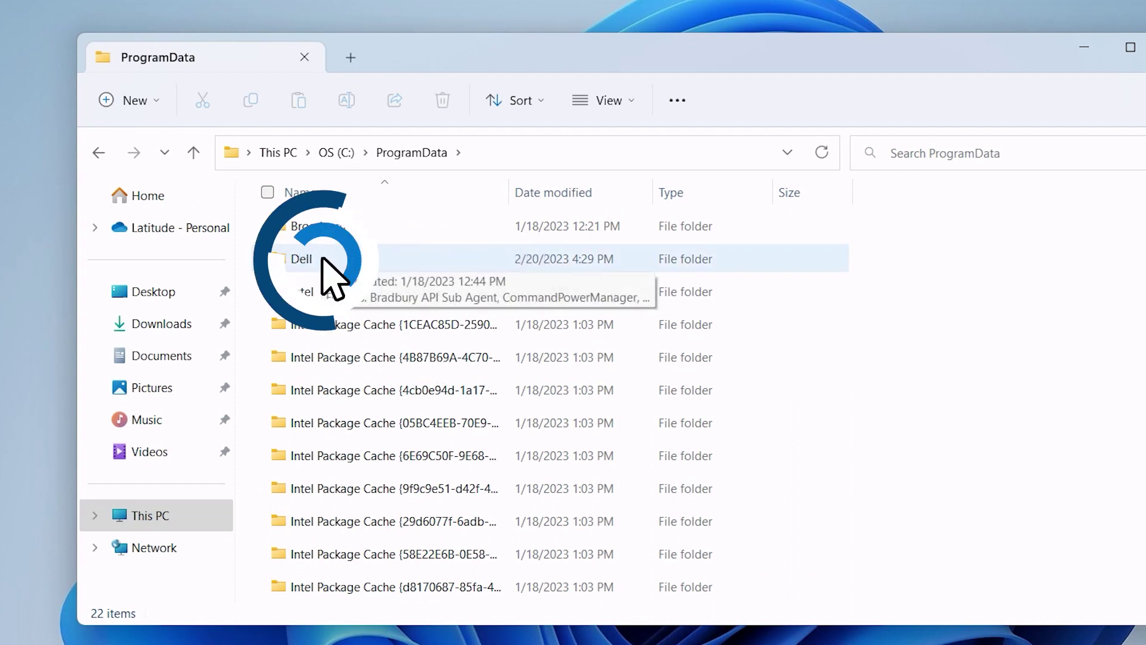
double_click(325, 263)
scroll(397, 363, "down", 3)
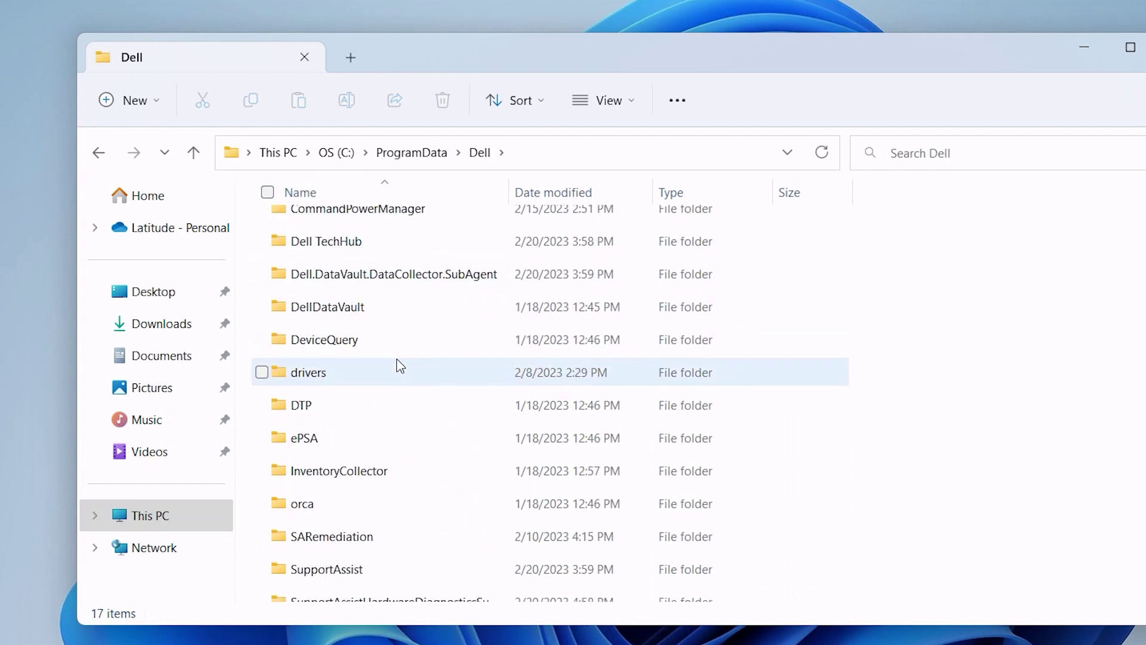
scroll(399, 365, "down", 1)
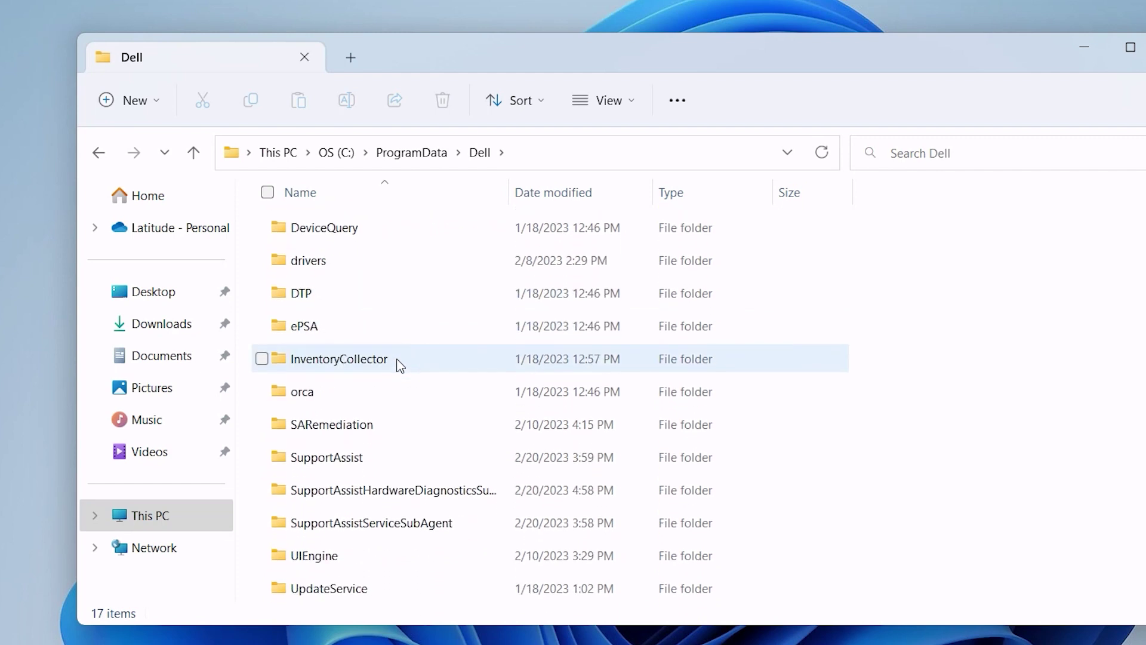
left_click(363, 465)
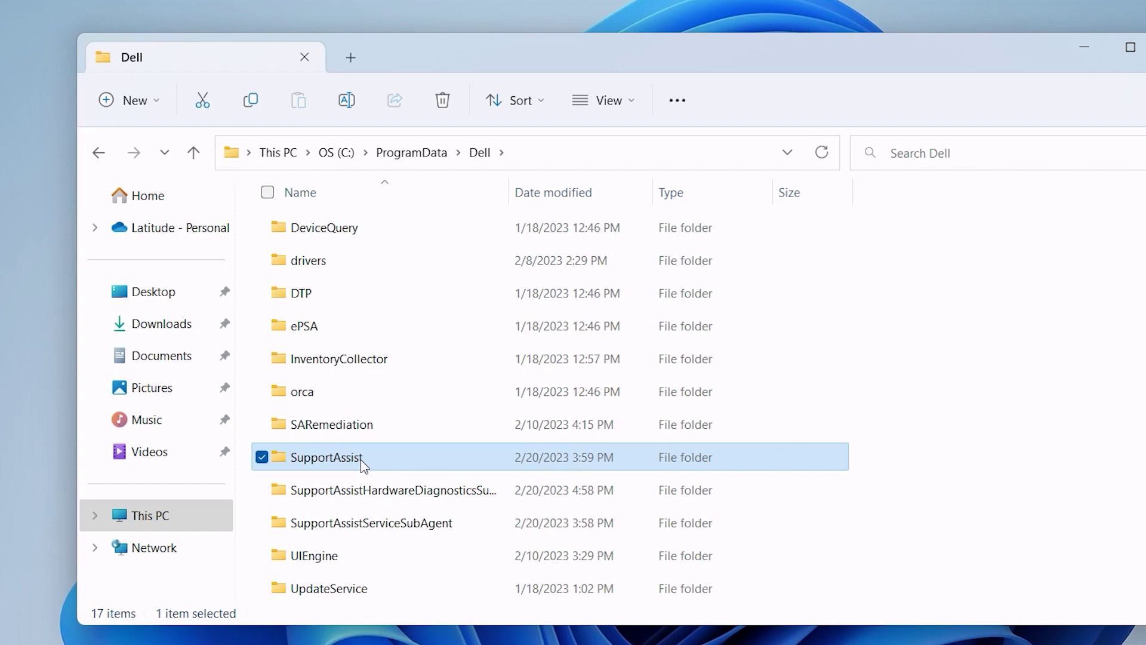
key("Delete")
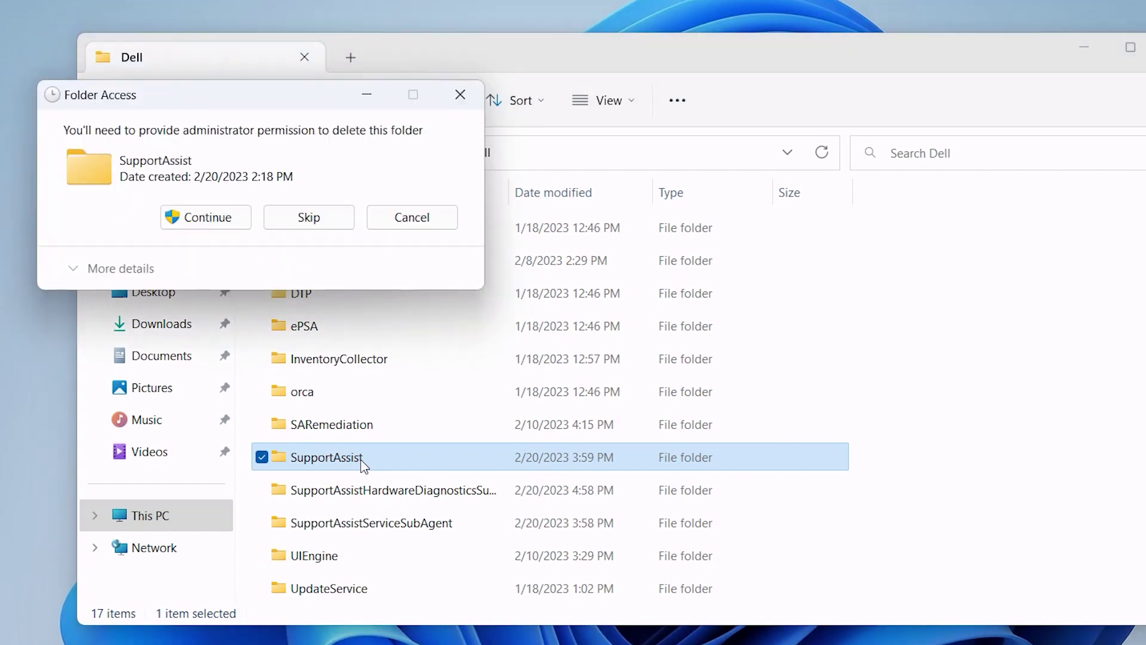
Grant administrator permission for the SupportAssist folder deletion, then restart Windows
left_click(233, 218)
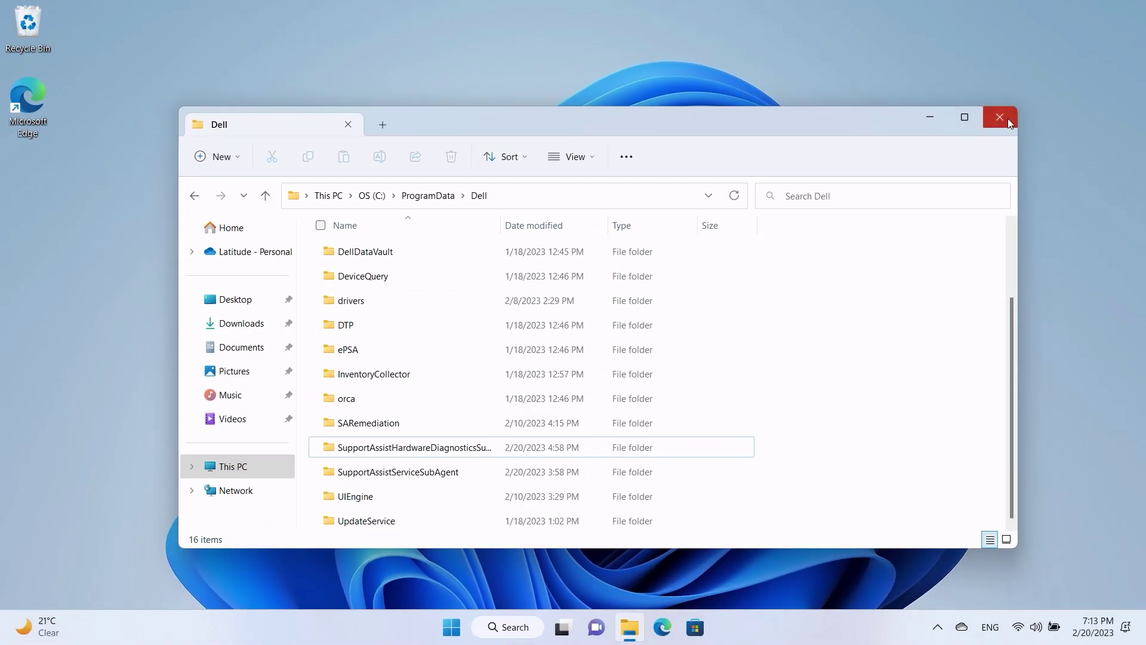
left_click(1000, 118)
left_click(452, 627)
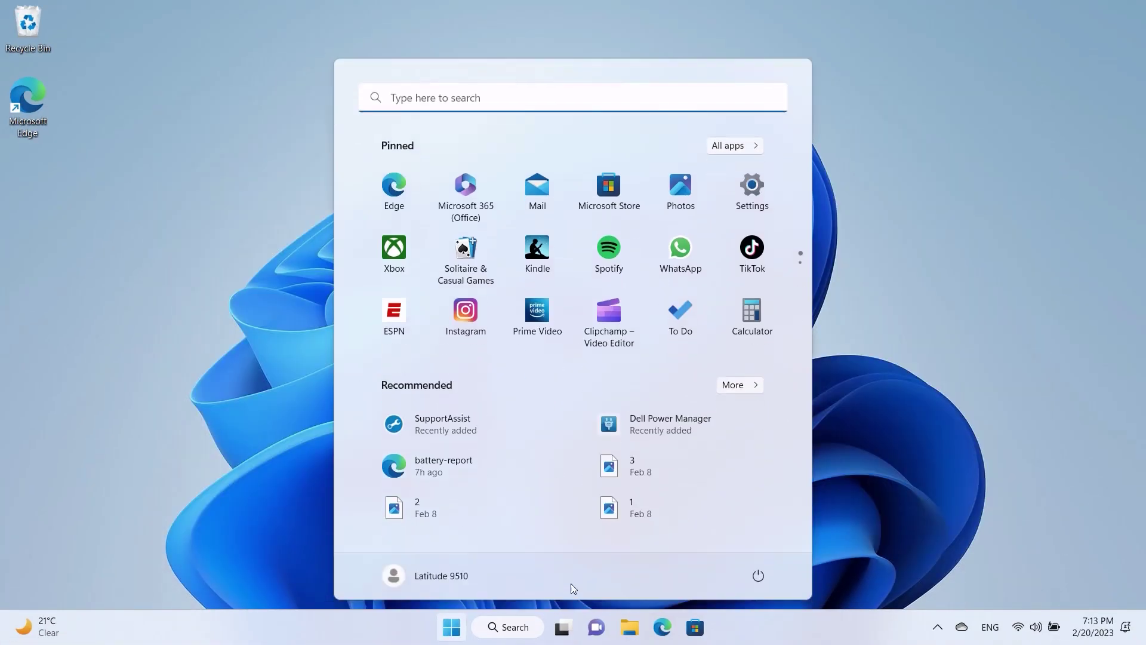
left_click(763, 575)
left_click(758, 546)
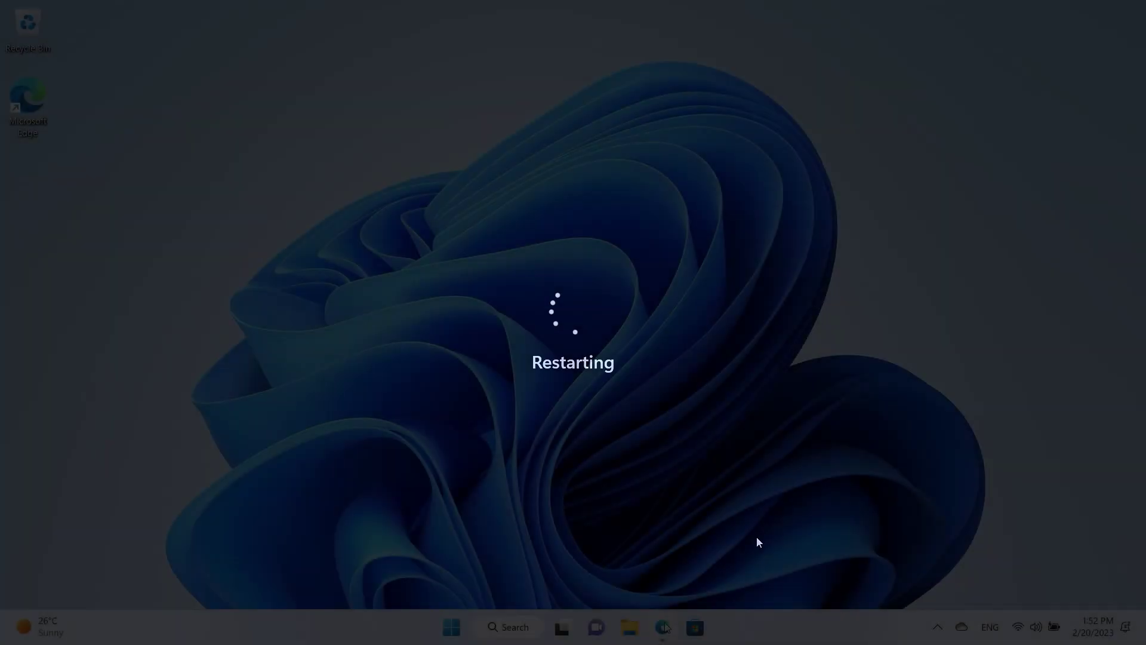